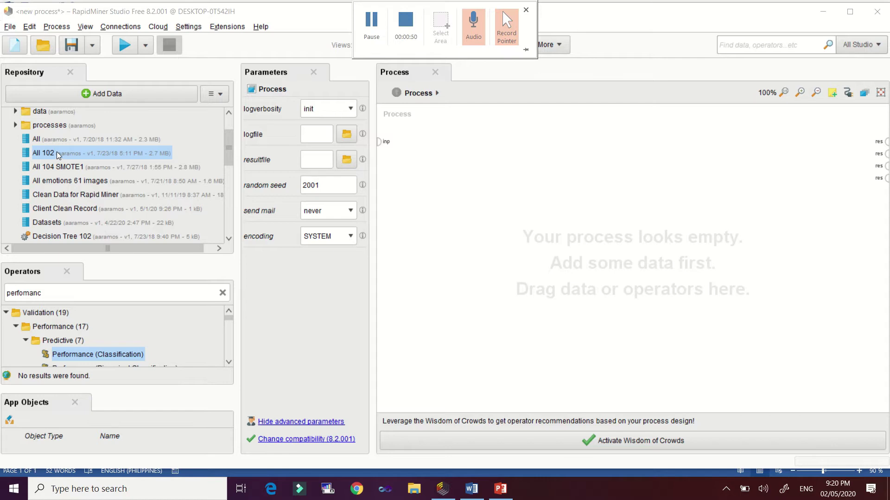
- Feed the All 102 data into a new Split Data operator and open its partitions list
drag(58, 154, 452, 165)
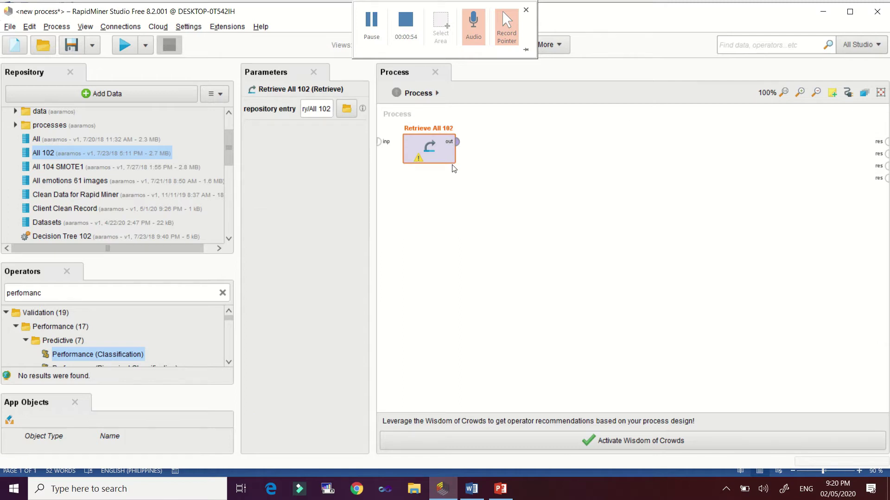
double_click(78, 297)
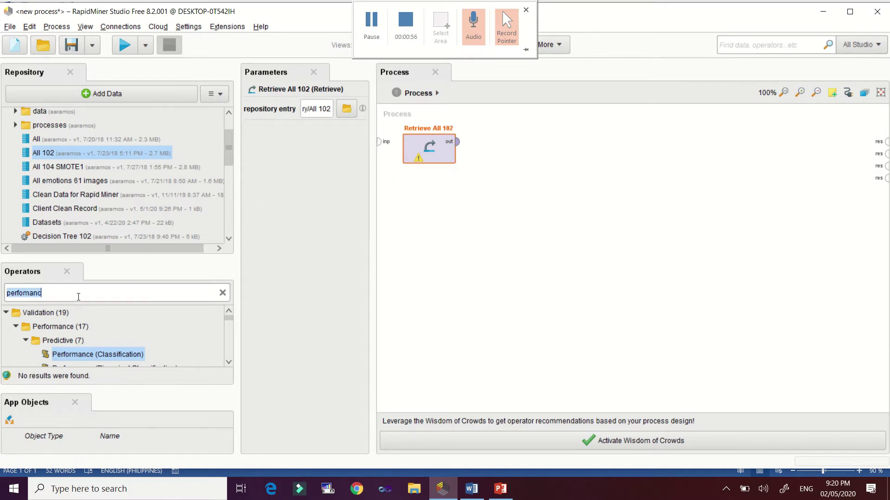
text(s)
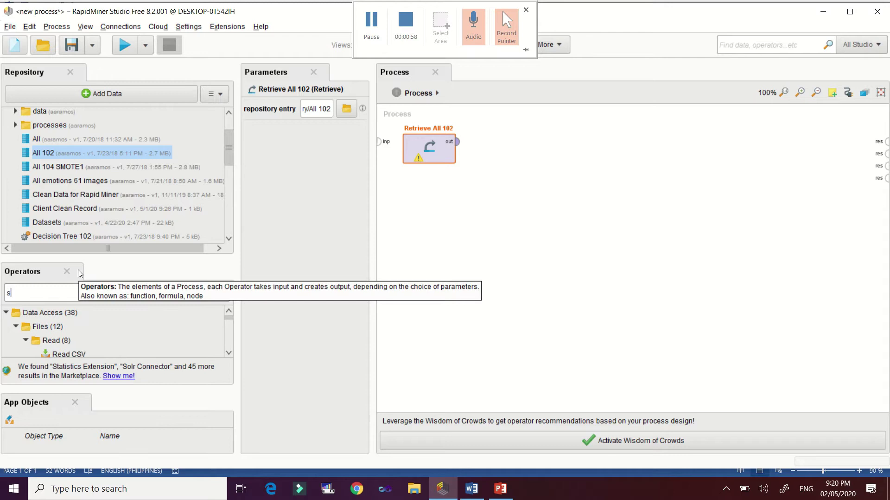
text(plit)
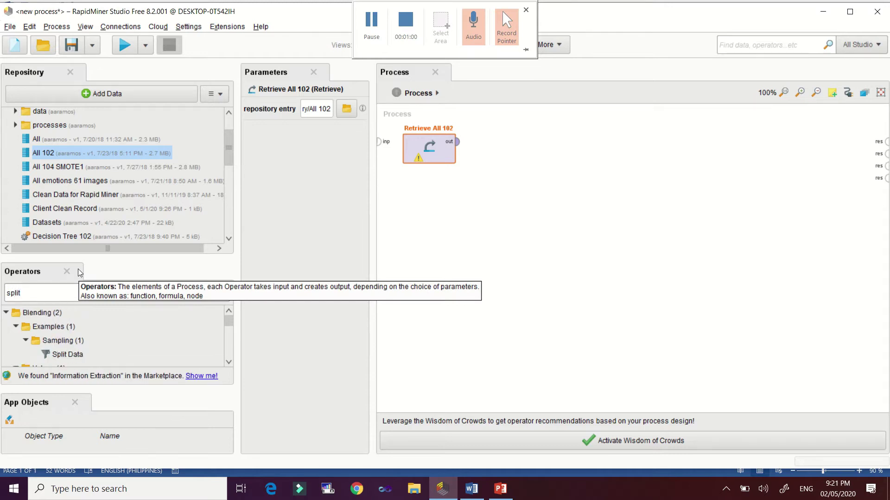
drag(78, 357, 538, 146)
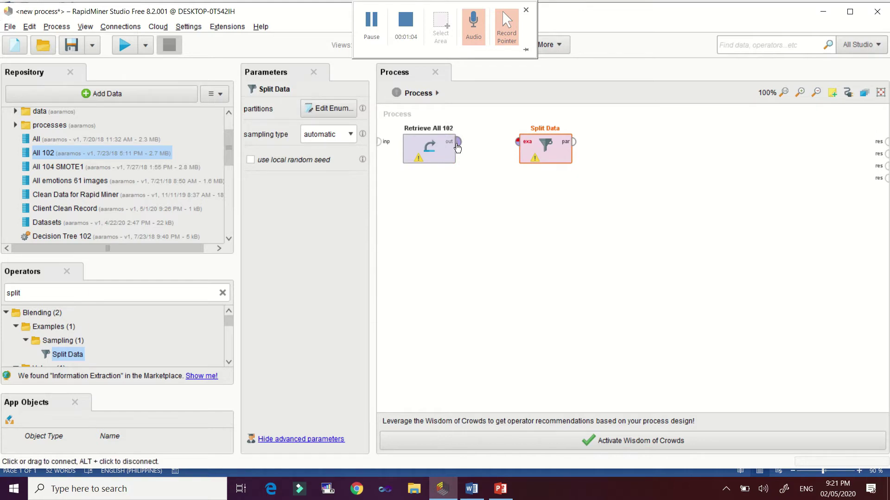
click(458, 144)
click(528, 141)
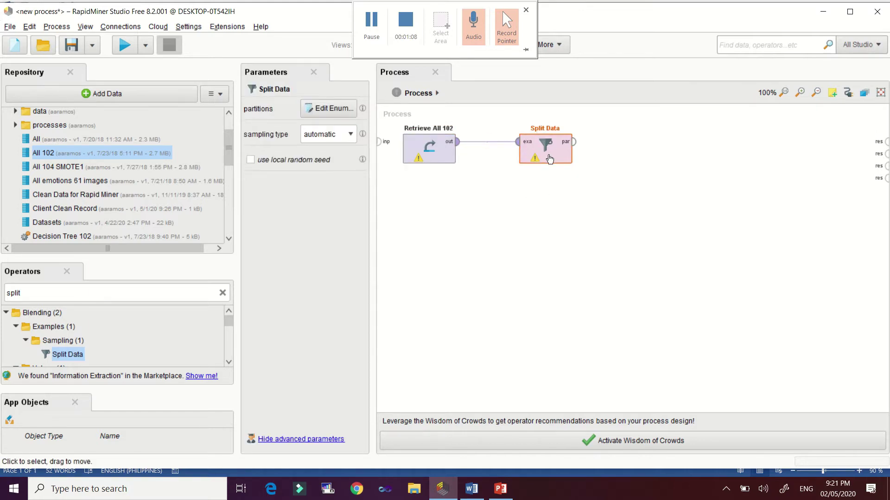
click(341, 111)
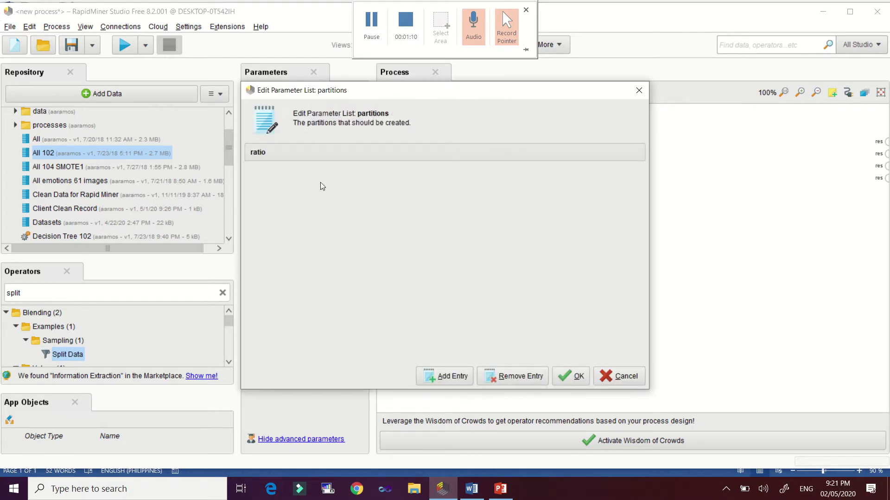
- Add two Split Data partition entries, 0.7 and 0.3, and confirm the list
click(454, 380)
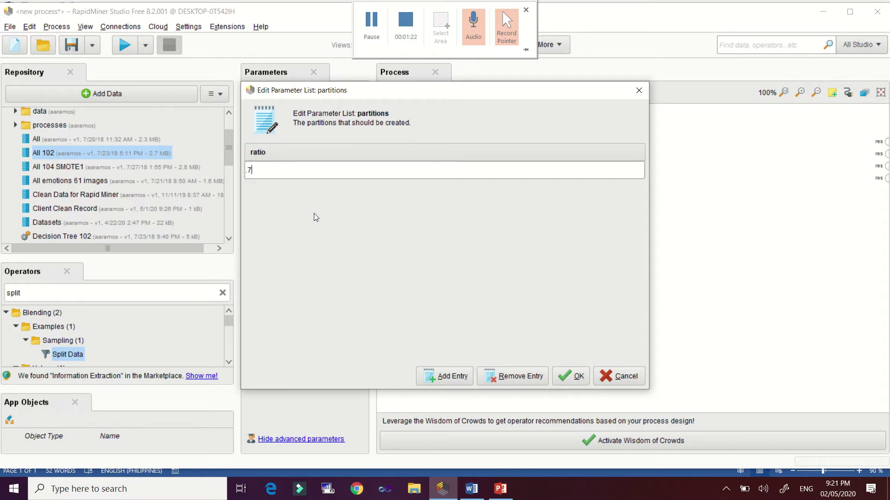
click(458, 376)
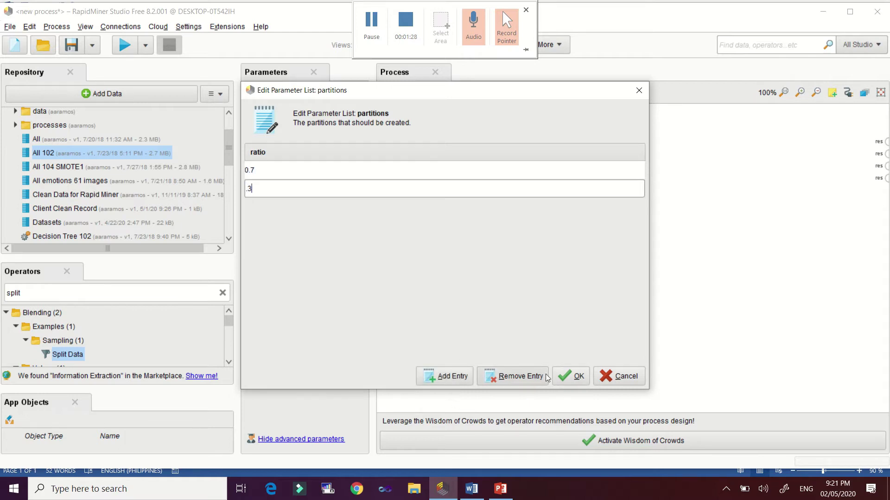
click(578, 376)
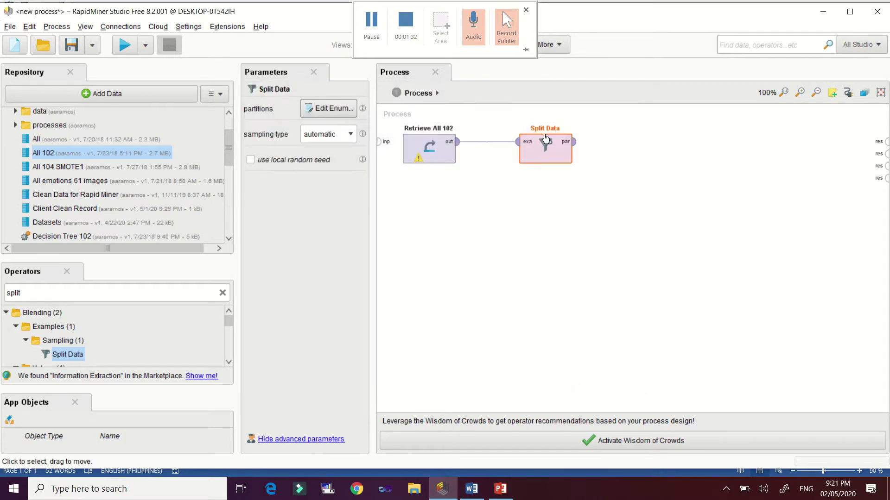
- Place a k-NN operator and wire Split Data's first partition to its training input
drag(523, 162, 485, 162)
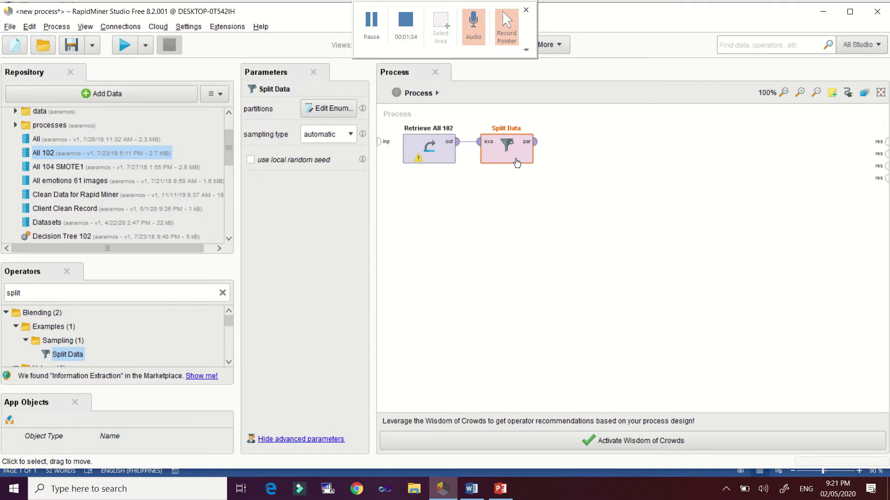
click(51, 293)
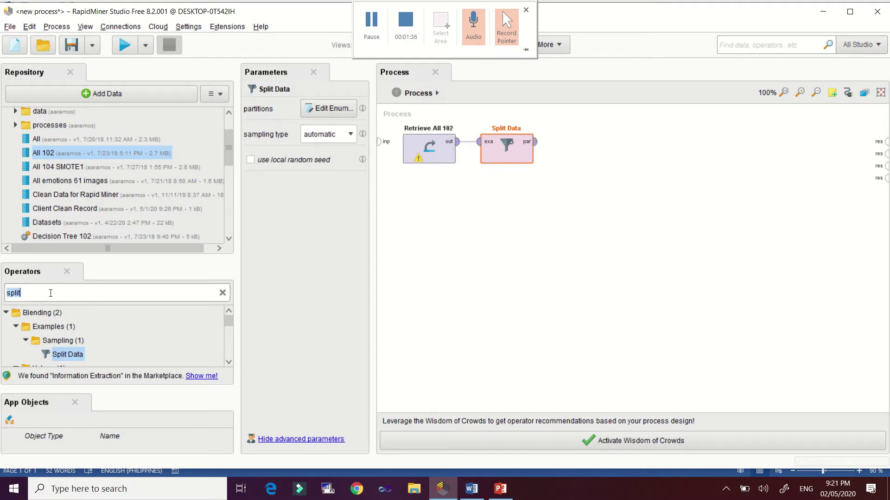
key(BackSpace)
text(k)
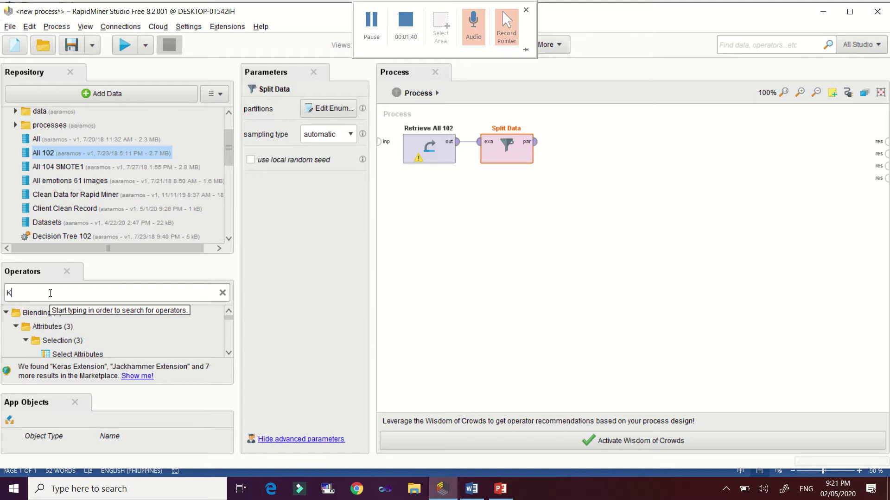
text(nn)
drag(56, 355, 598, 152)
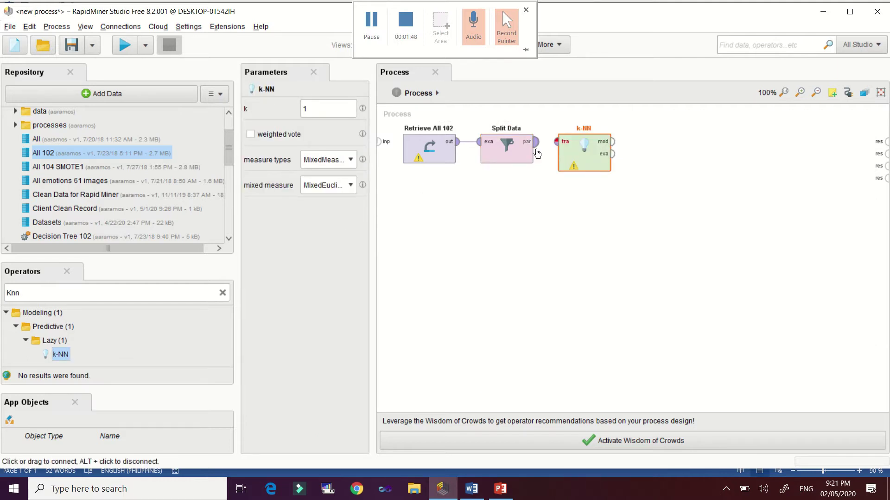
click(537, 147)
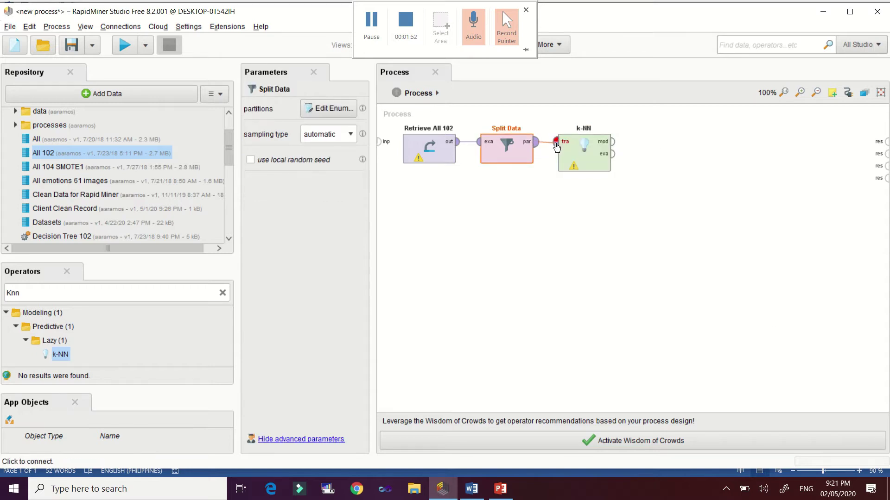
click(556, 147)
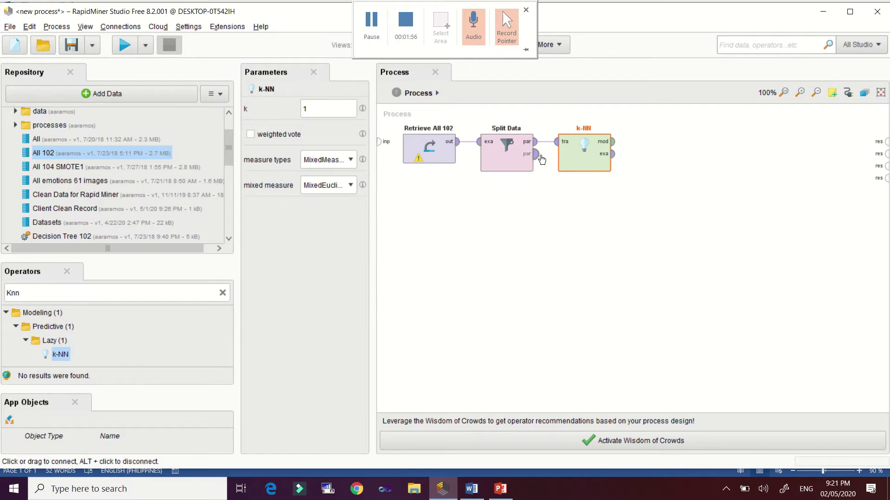
mouse_move(536, 155)
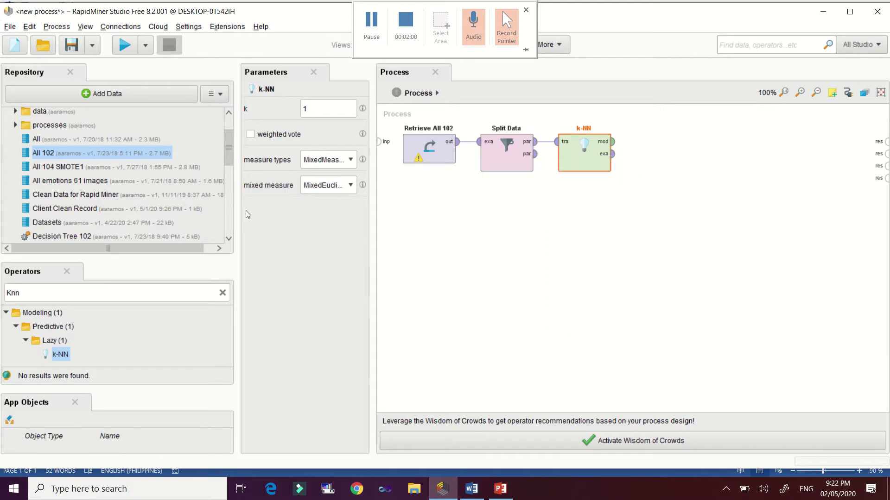
- Add Apply Model, fed by the k-NN model and Split Data's second partition as unlabelled data
double_click(82, 291)
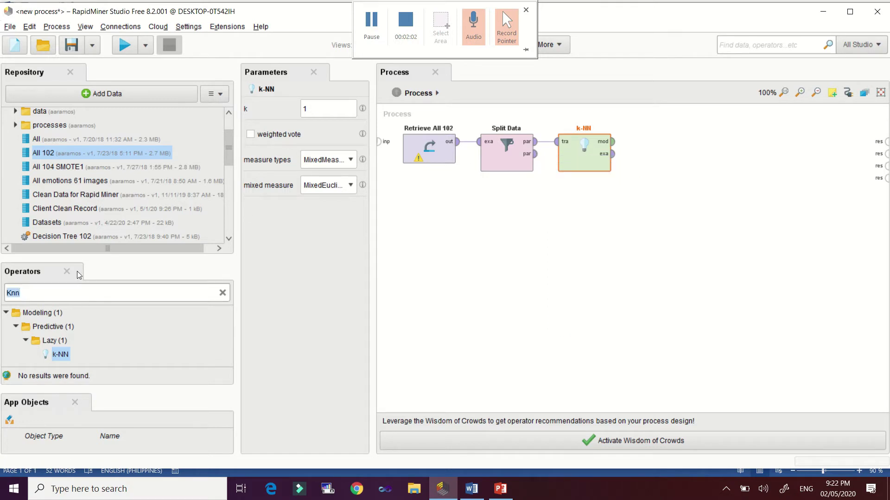
text(apply model)
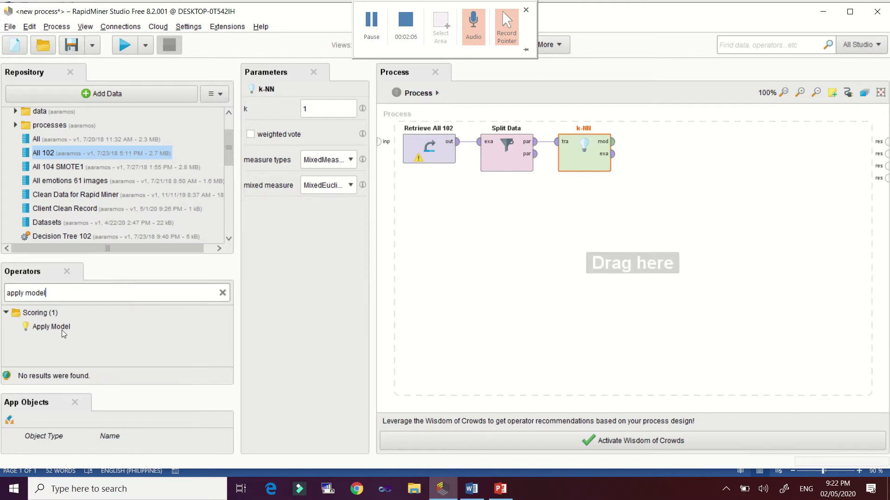
drag(62, 331, 643, 199)
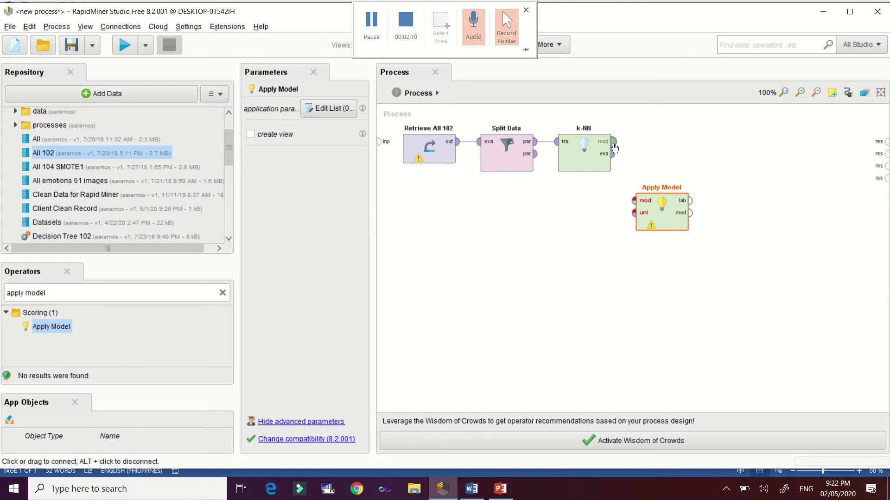
click(613, 149)
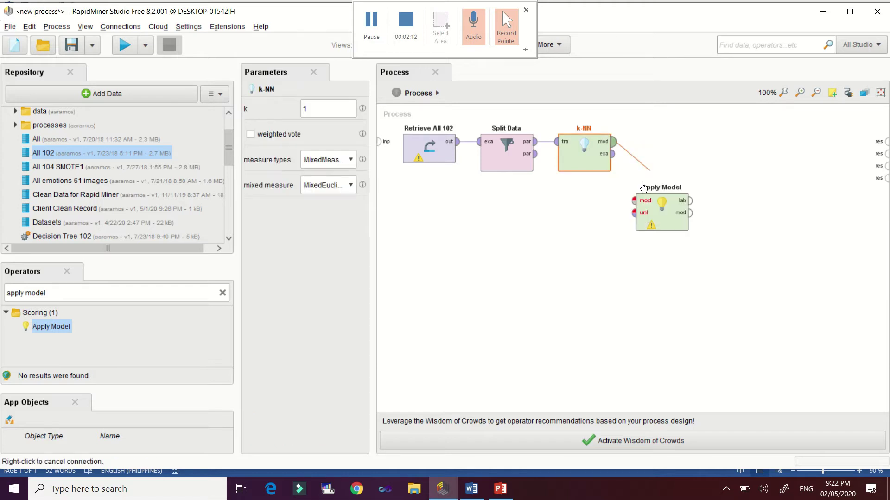
click(632, 204)
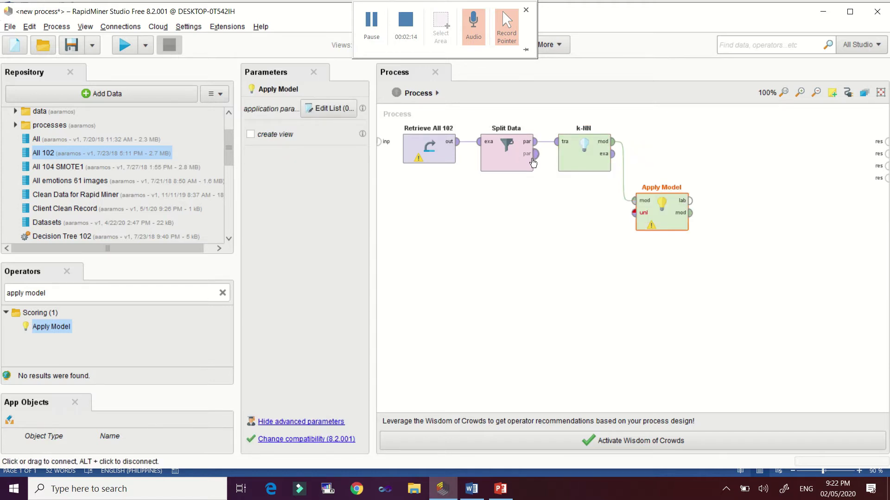
mouse_move(537, 159)
click(537, 159)
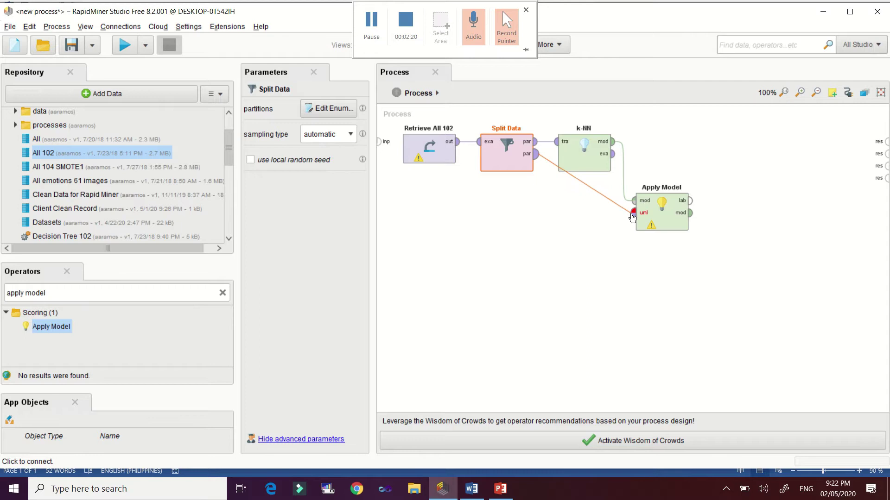
click(632, 213)
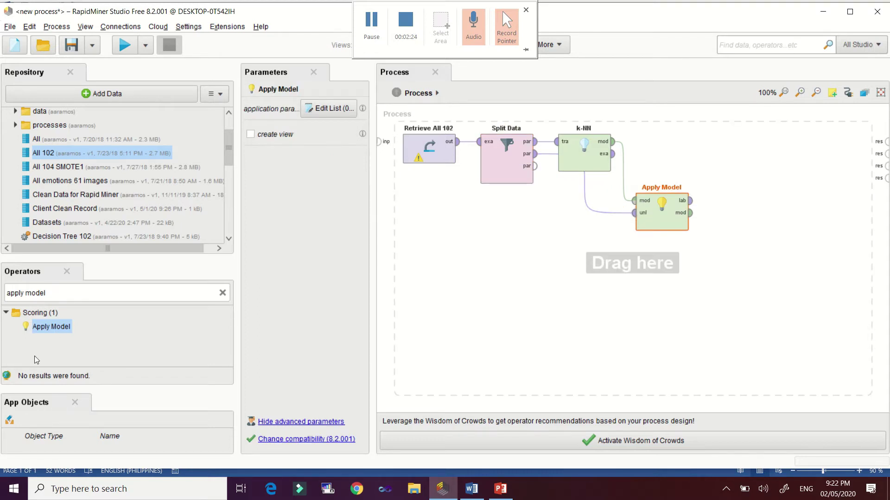
- Add Performance (Classification) and feed it Apply Model's labelled data
click(82, 290)
key(BackSpace)
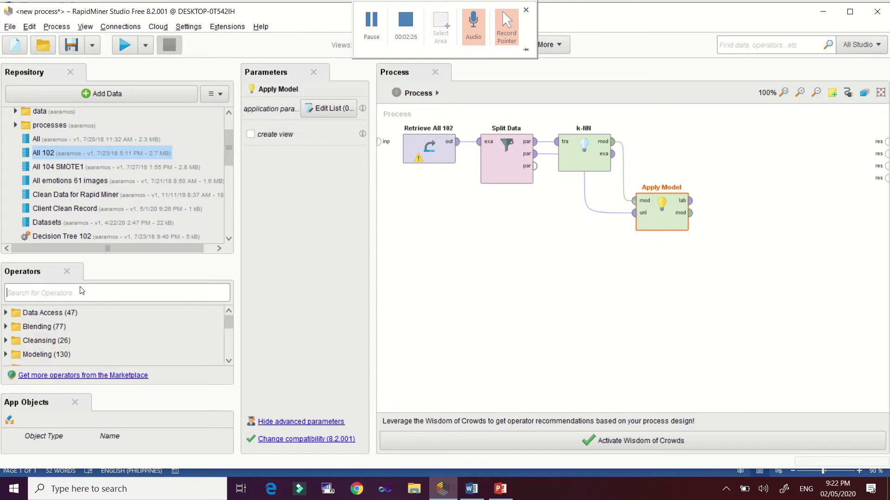
text(perfora,nc)
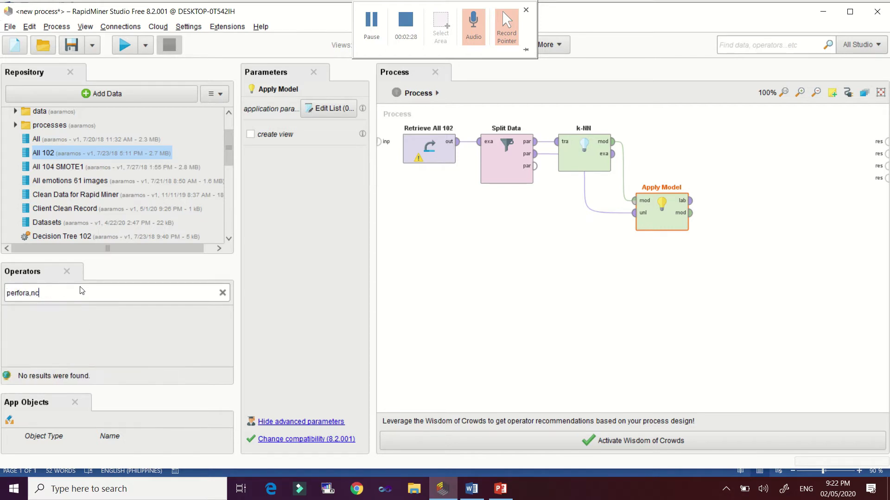
key(BackSpace)
key(BackSpace)
text(manc)
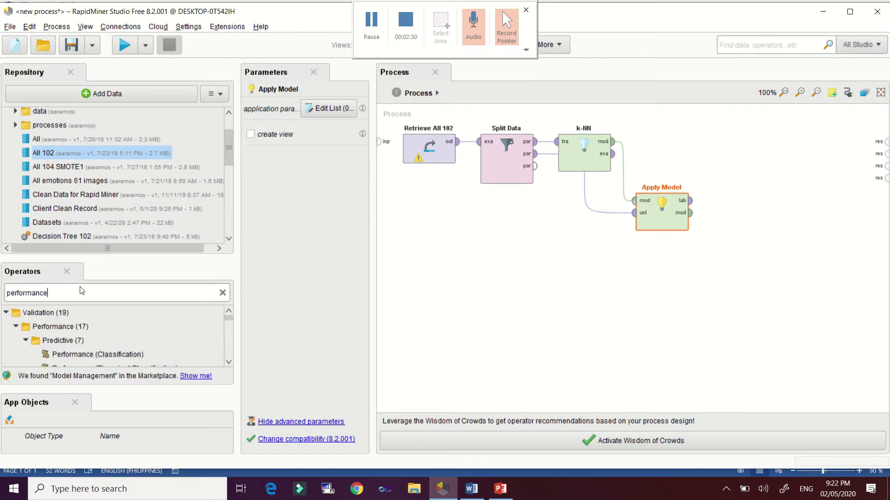
drag(122, 355, 754, 155)
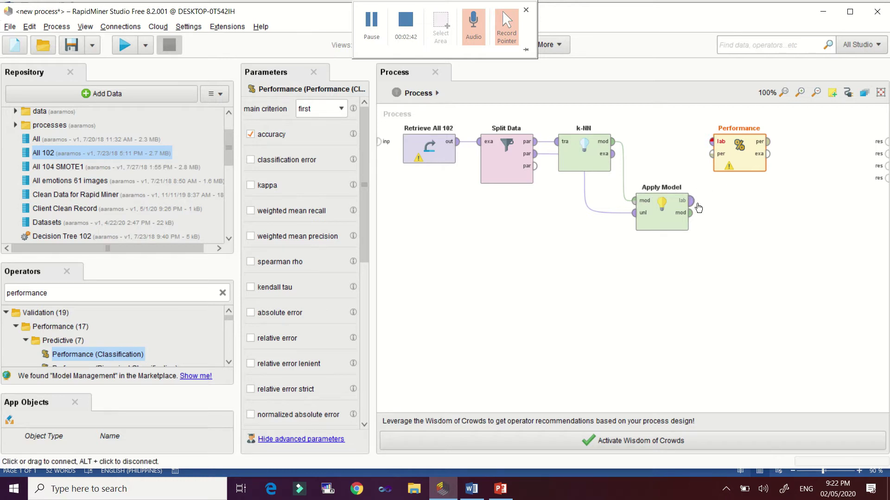
click(692, 204)
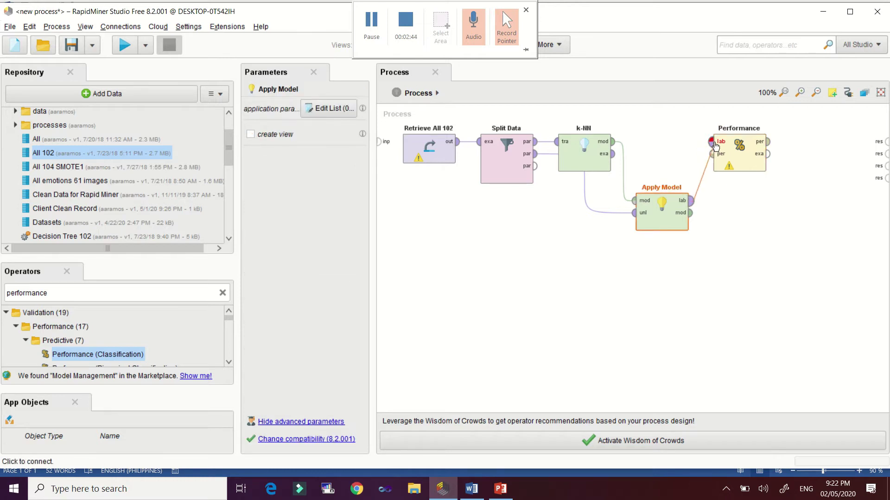
click(715, 147)
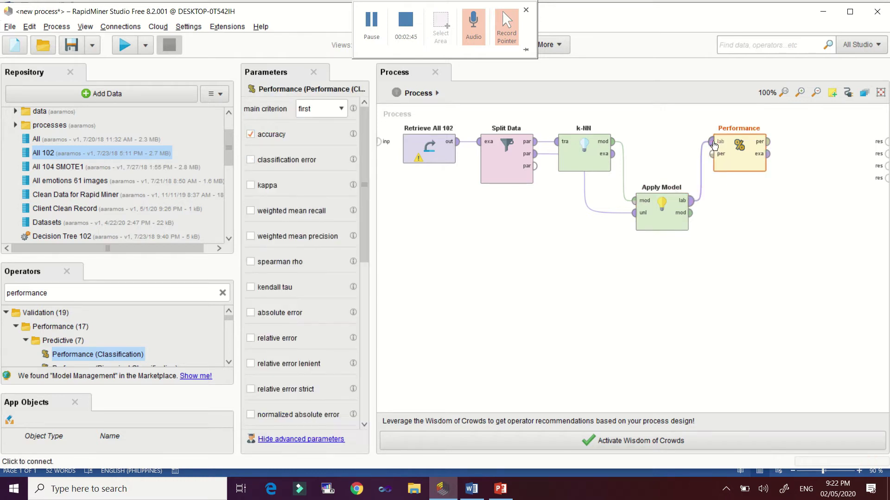
- Send the performance result and the k-NN model to the process outputs and run
click(769, 142)
click(881, 143)
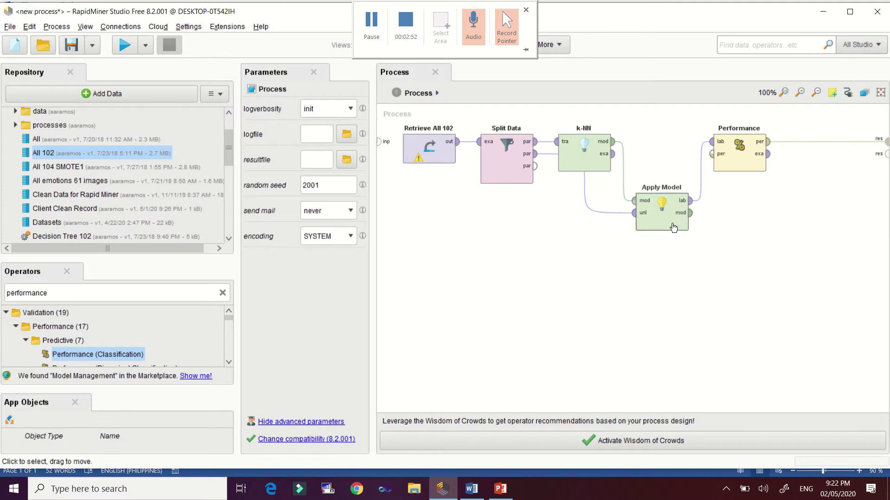
click(690, 212)
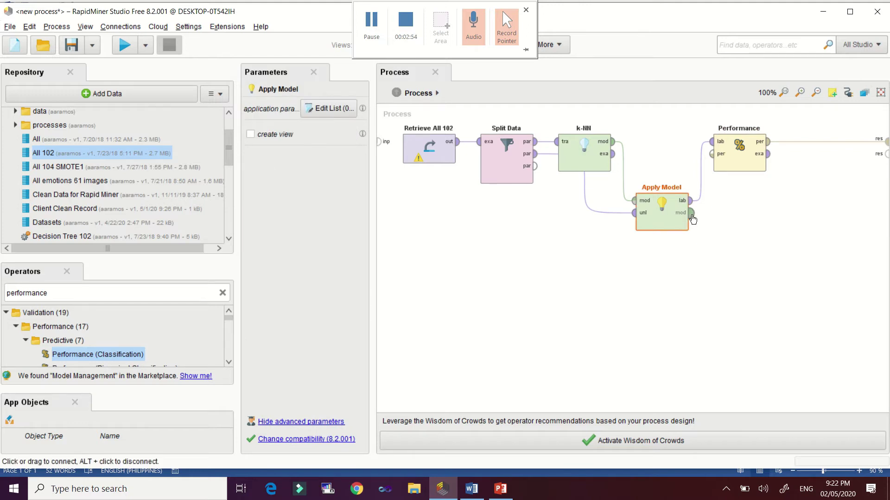
click(886, 155)
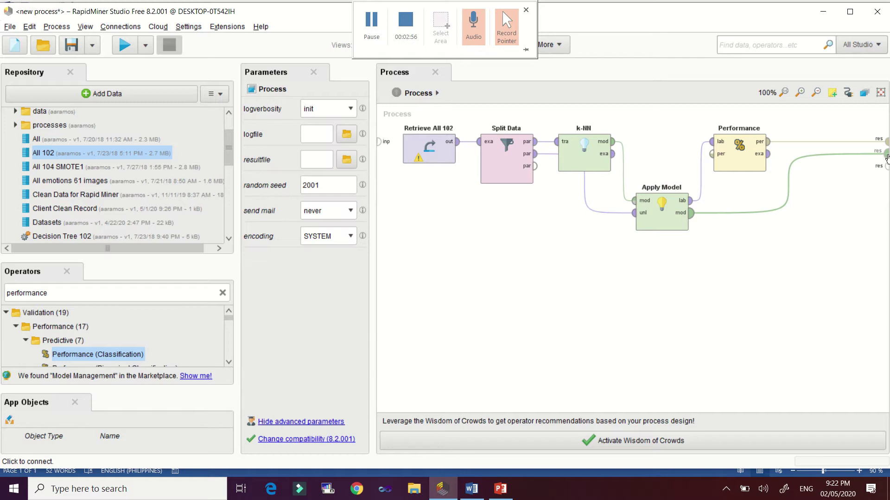
mouse_move(655, 14)
mouse_down()
mouse_move(605, 23)
mouse_move(614, 12)
mouse_move(670, 8)
mouse_move(654, 13)
mouse_up()
click(127, 42)
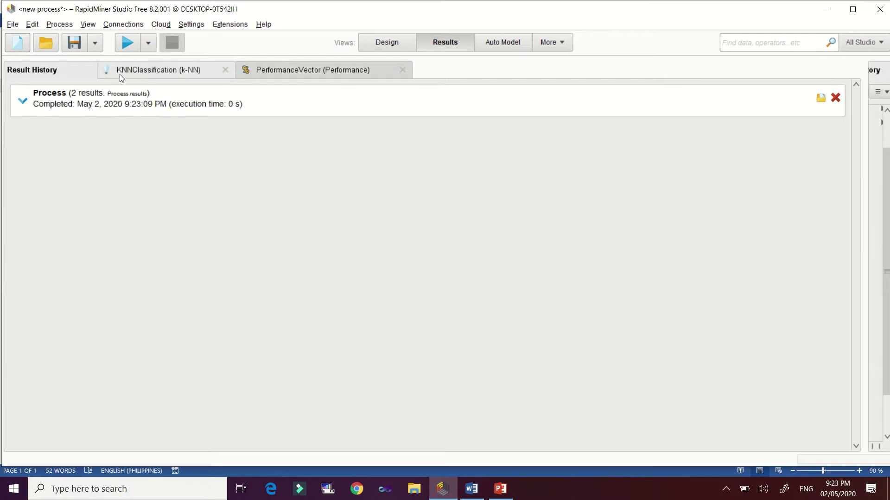
click(183, 74)
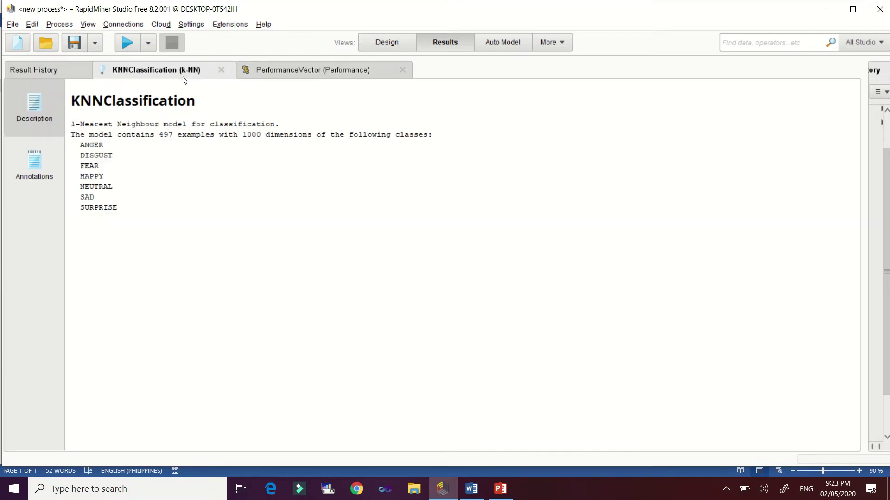
click(319, 74)
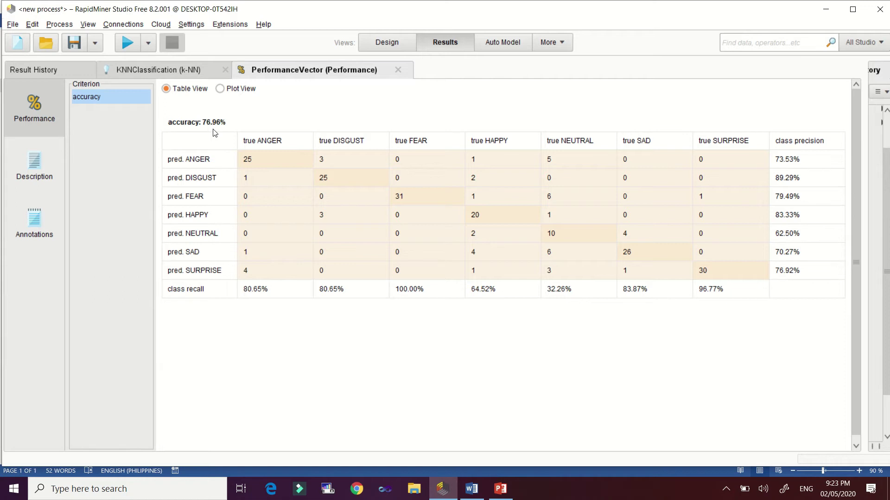
click(147, 71)
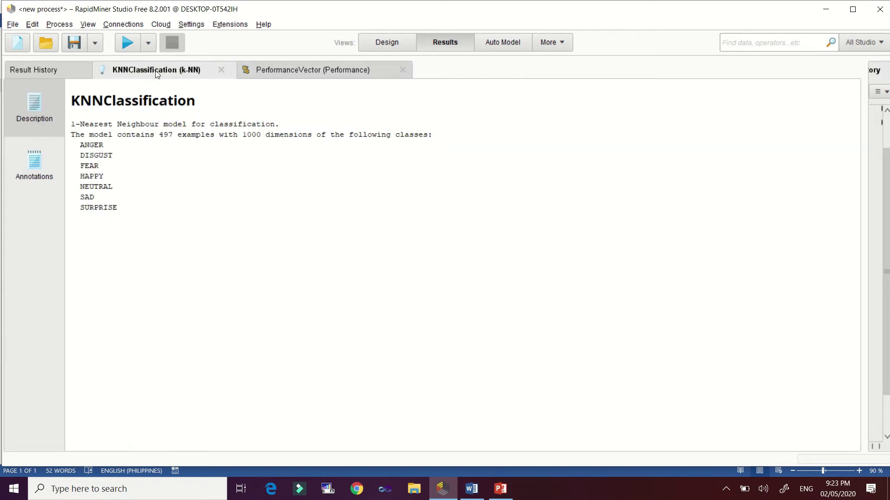
click(383, 42)
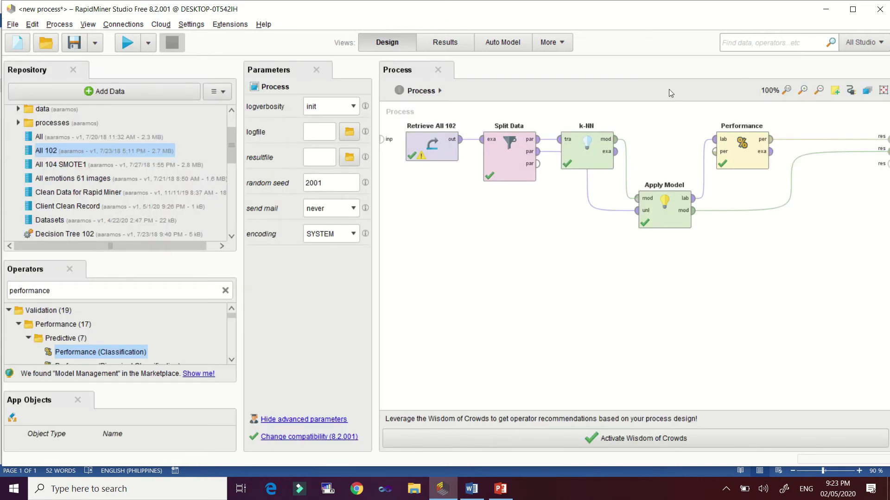
- Connect Performance's exa output to a free result port and rerun the process
drag(683, 17, 596, 25)
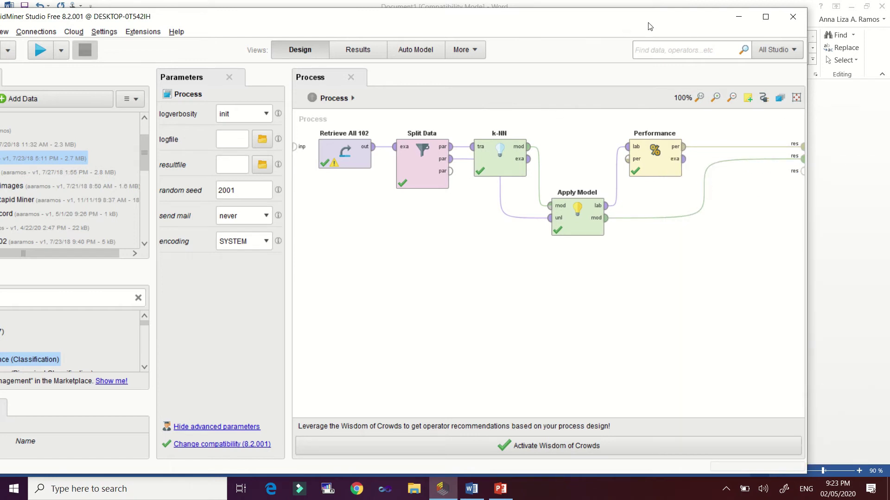
drag(649, 23, 681, 16)
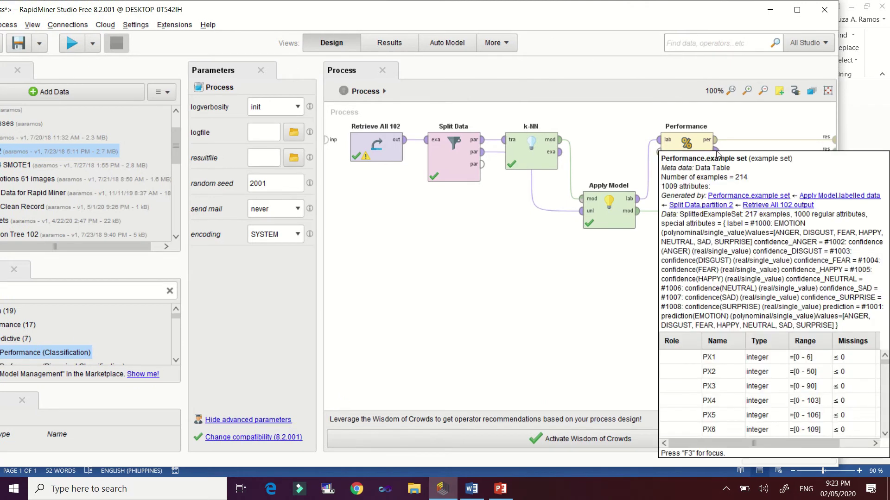
click(715, 152)
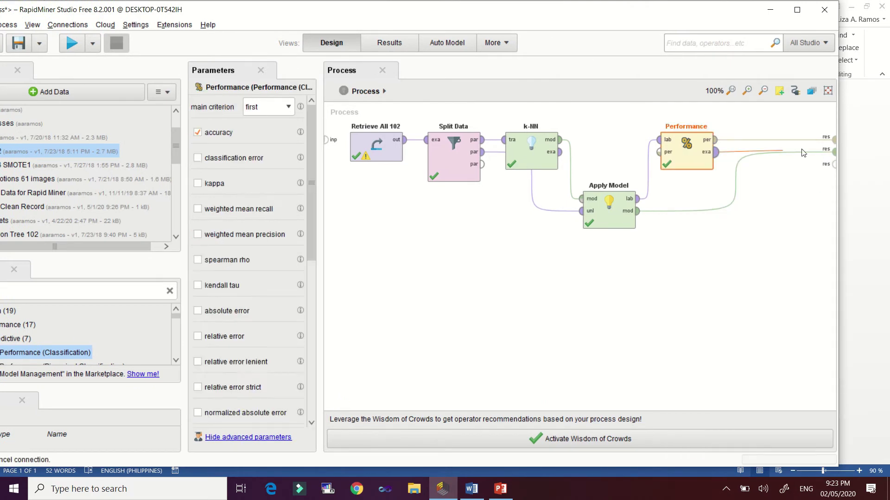
click(835, 165)
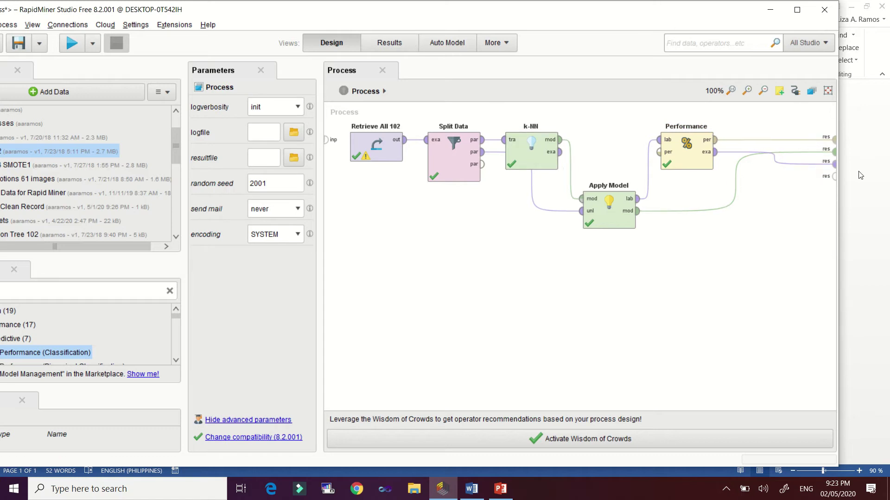
drag(566, 15, 611, 14)
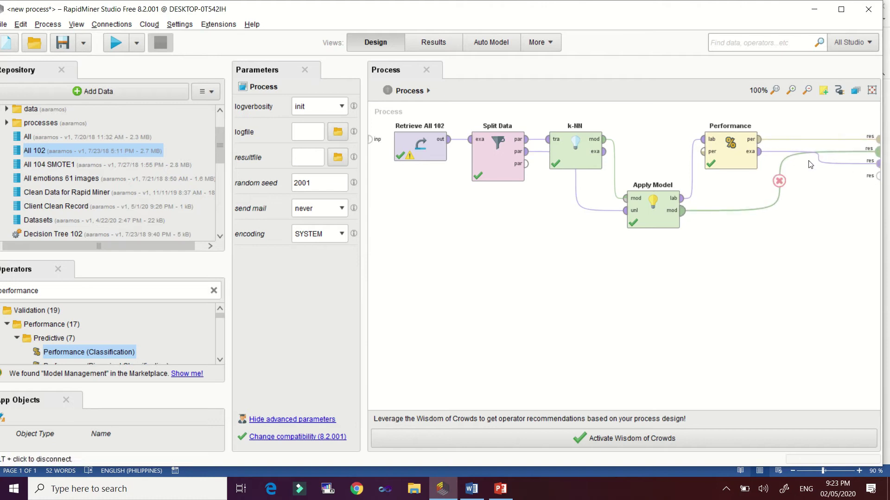
click(116, 48)
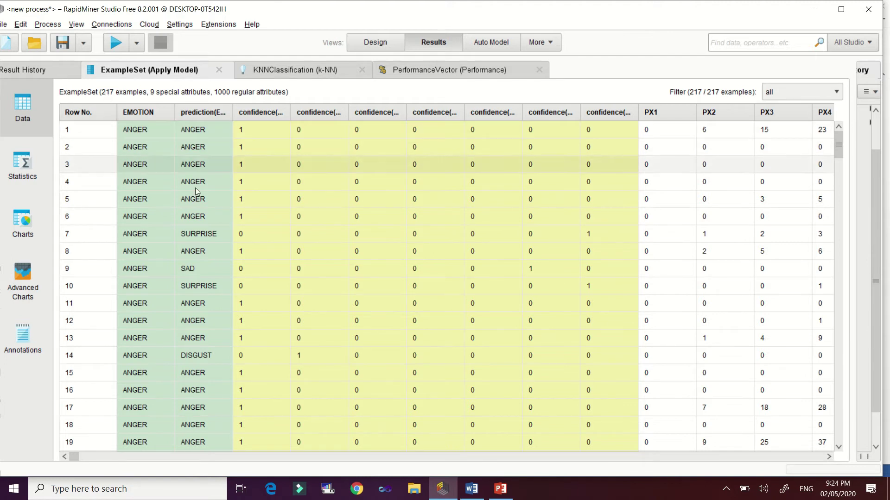
- Review the 217 Apply Model predictions, then show the 76.96% accuracy confusion matrix
scroll(227, 216, down, 3)
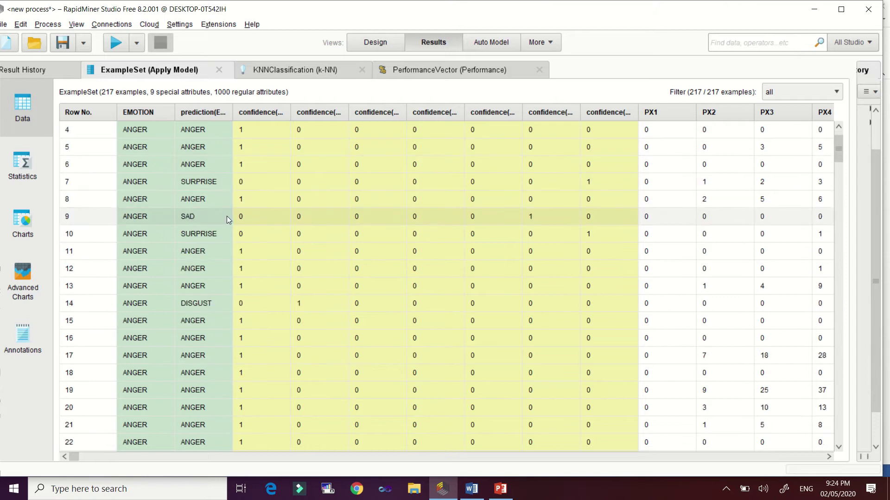
scroll(230, 264, down, 3)
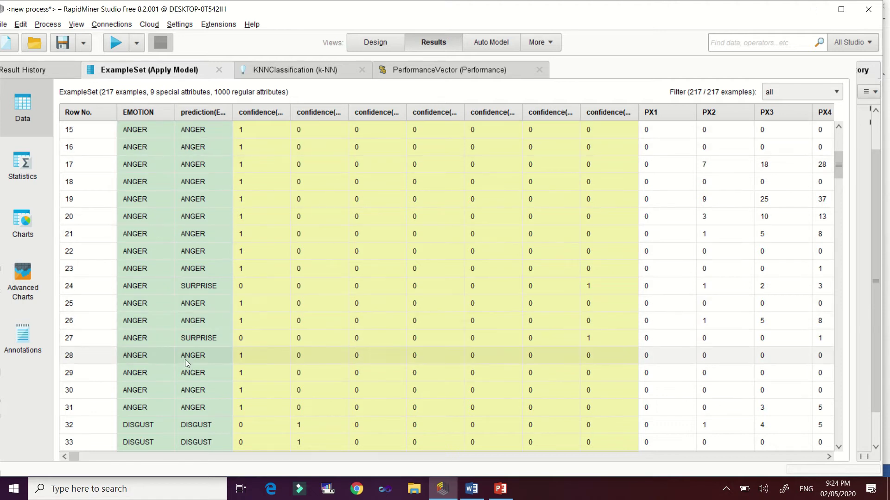
click(449, 69)
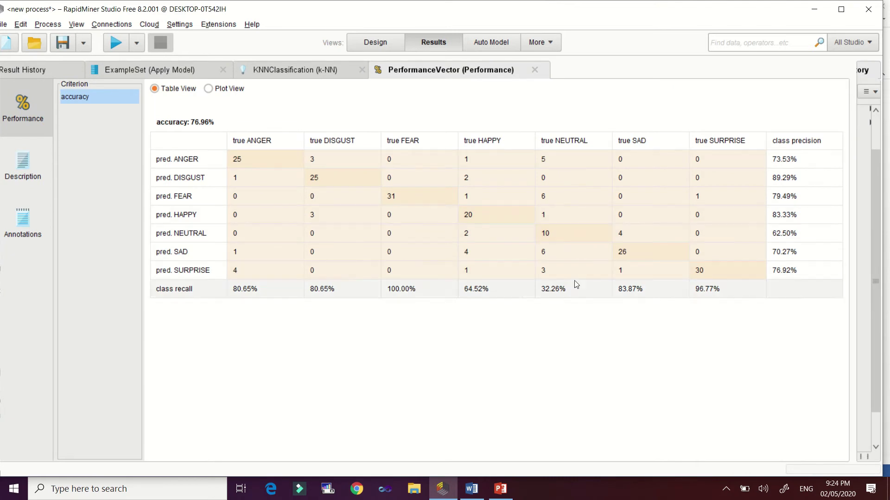
- View performance as text, then the 1-Nearest Neighbour model description of 497 examples
click(15, 174)
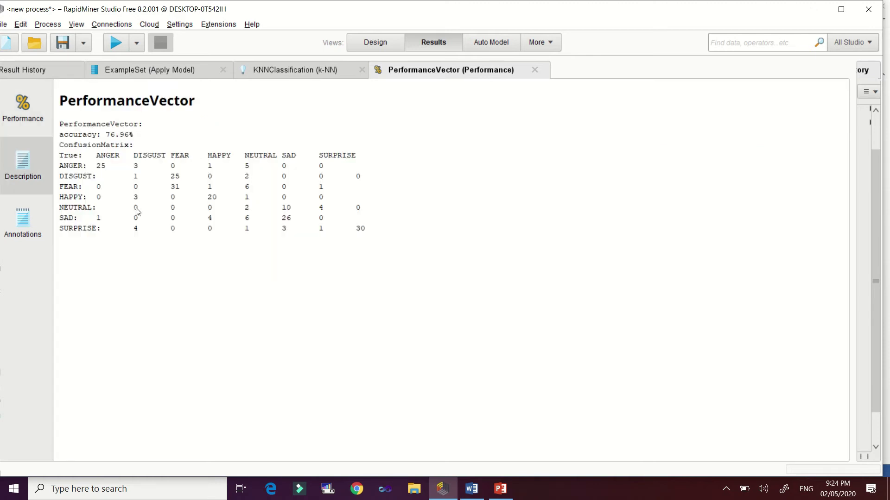
click(2, 131)
click(327, 70)
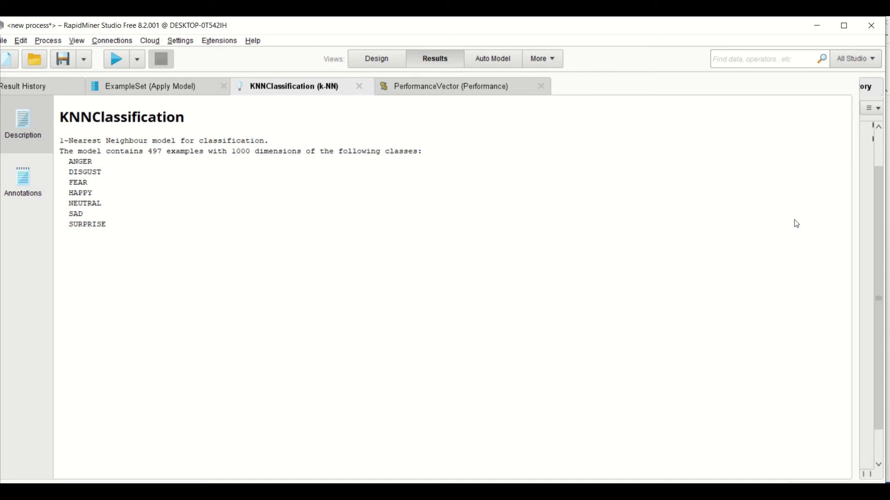
- In Design view, delete Split Data, k-NN, Apply Model and Performance and their wires
click(378, 59)
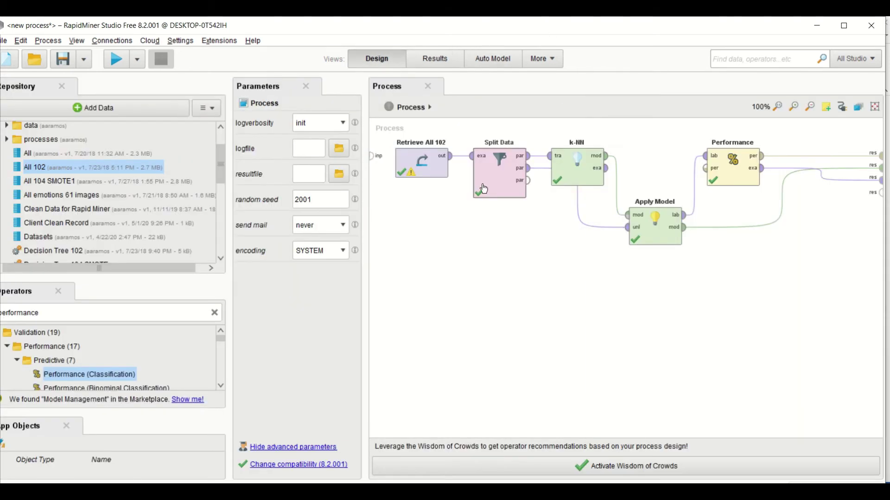
key(Delete)
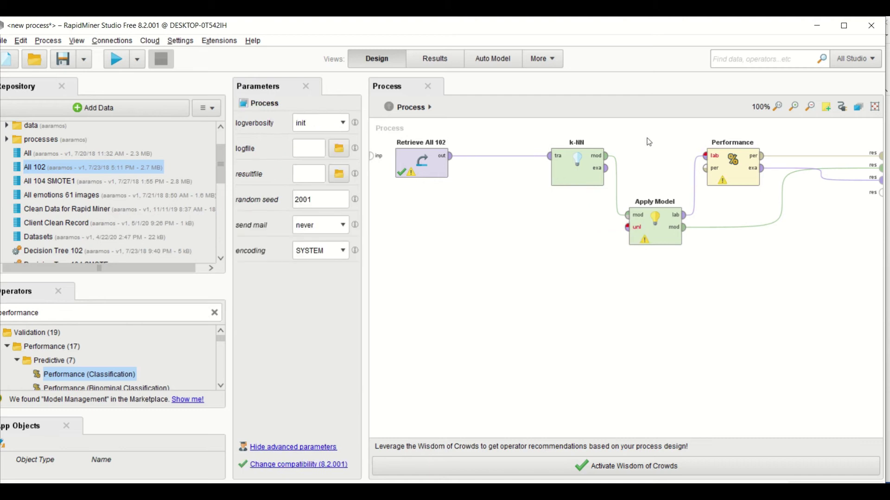
click(595, 183)
click(499, 157)
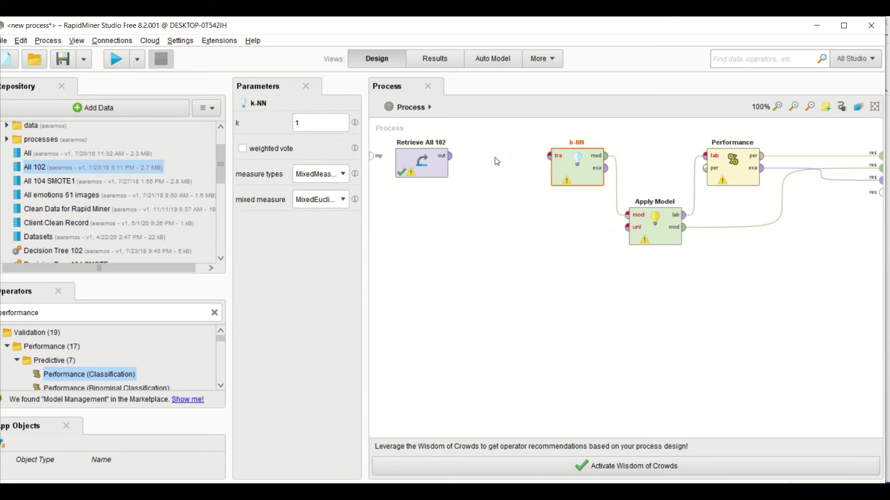
click(615, 183)
mouse_move(544, 132)
mouse_down()
mouse_move(786, 292)
mouse_move(885, 287)
mouse_move(859, 262)
mouse_up()
key(Delete)
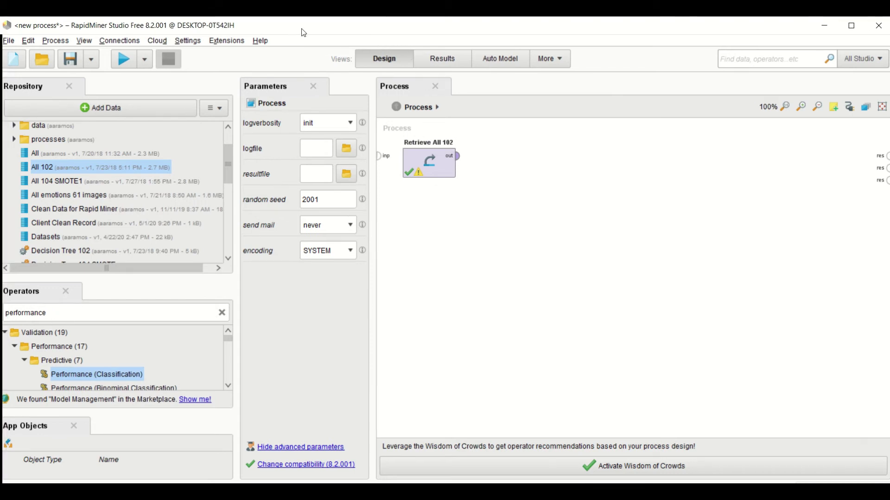
- Wire All 102 into a new Cross Validation operator and open its Training/Testing subprocesses
double_click(73, 314)
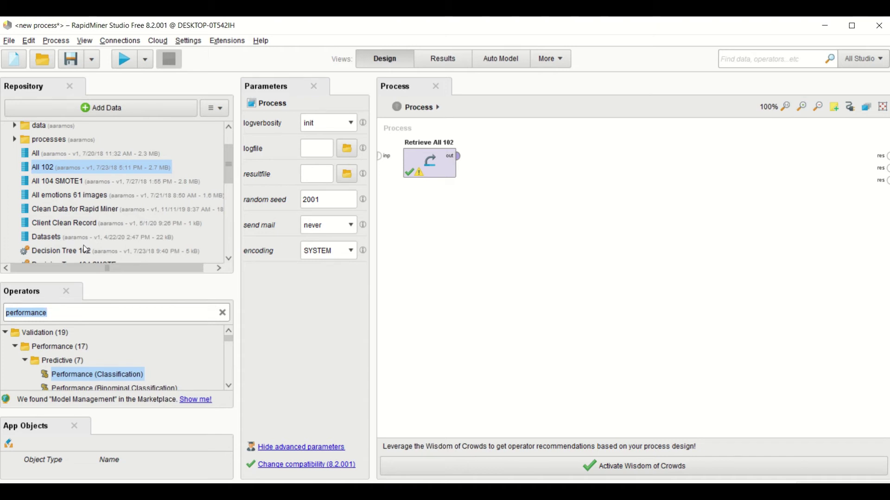
text(cr)
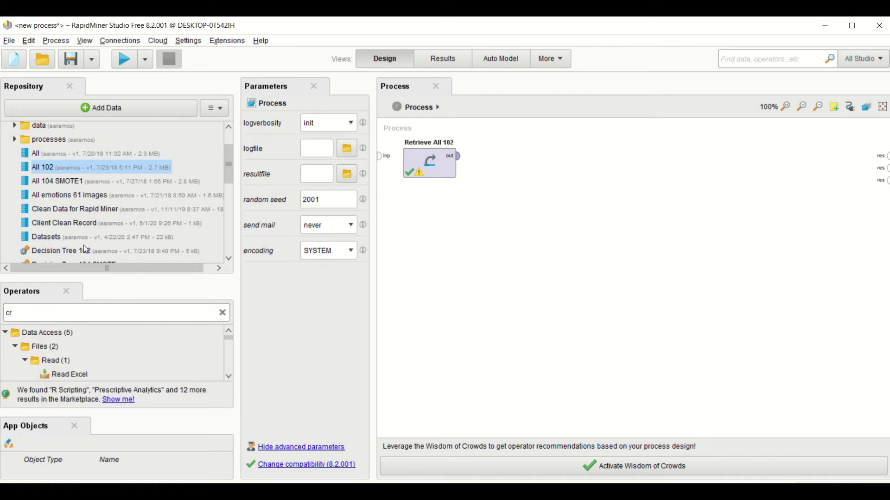
text(oss)
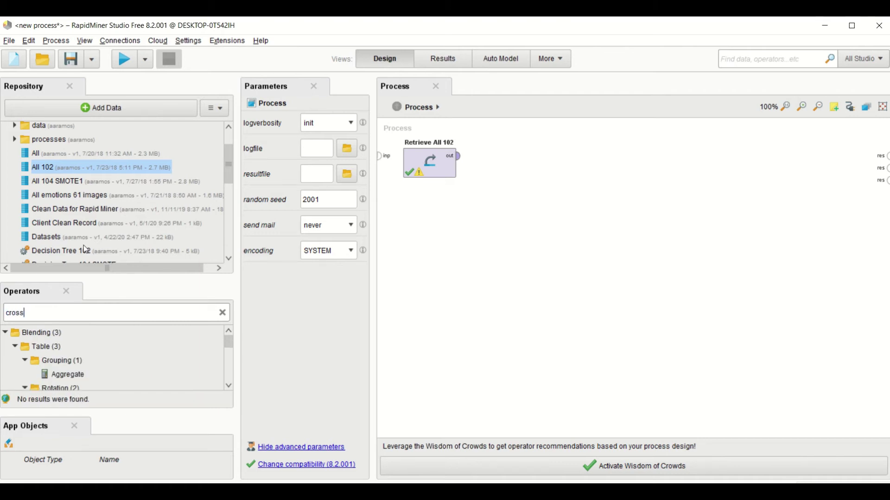
text( valid)
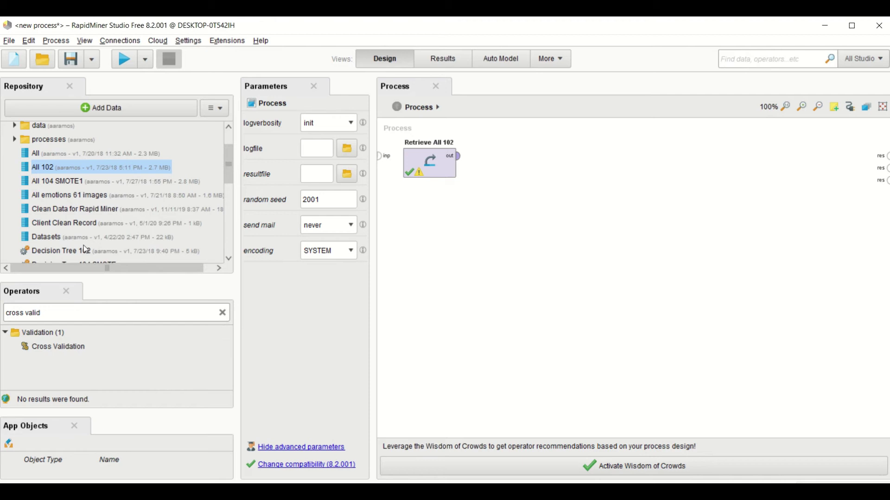
drag(30, 349, 567, 158)
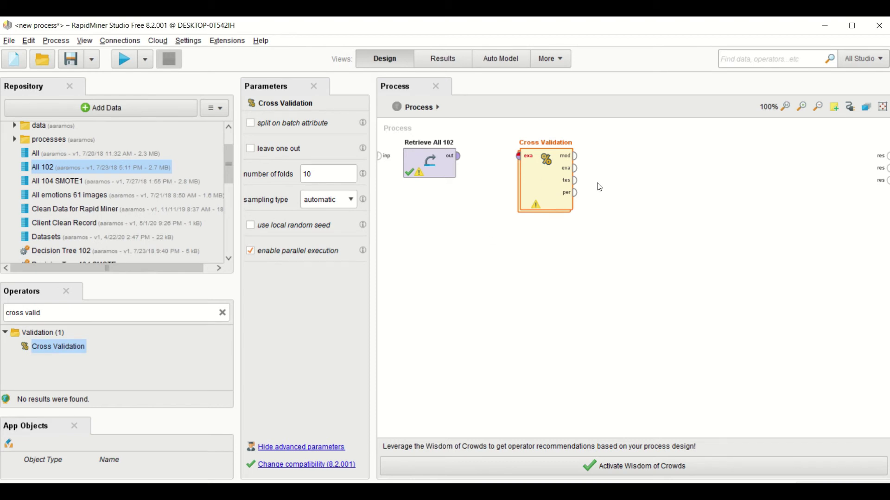
drag(458, 157, 519, 161)
double_click(541, 188)
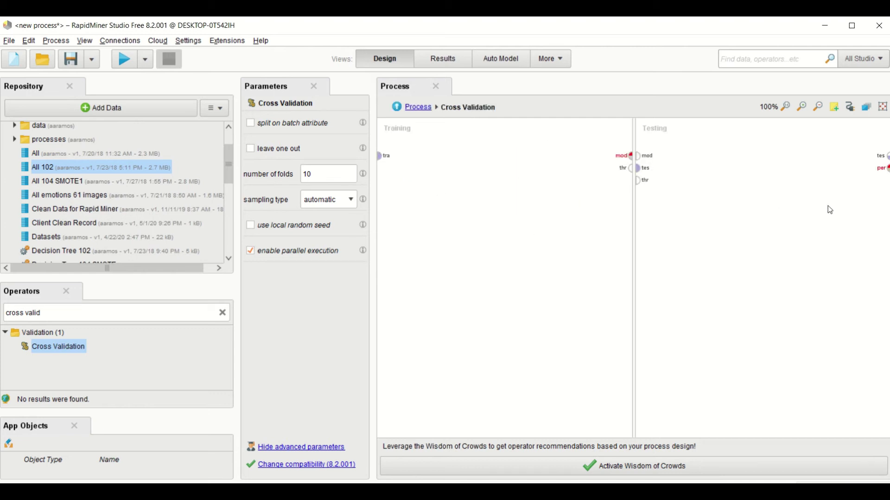
- Add a k-NN operator to Training, wiring the training data into it and its model out
drag(646, 25, 628, 26)
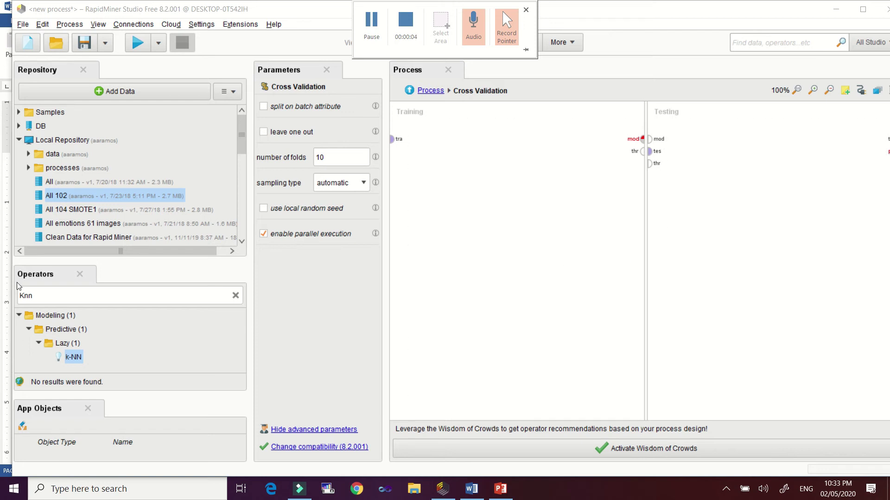
click(57, 298)
double_click(57, 296)
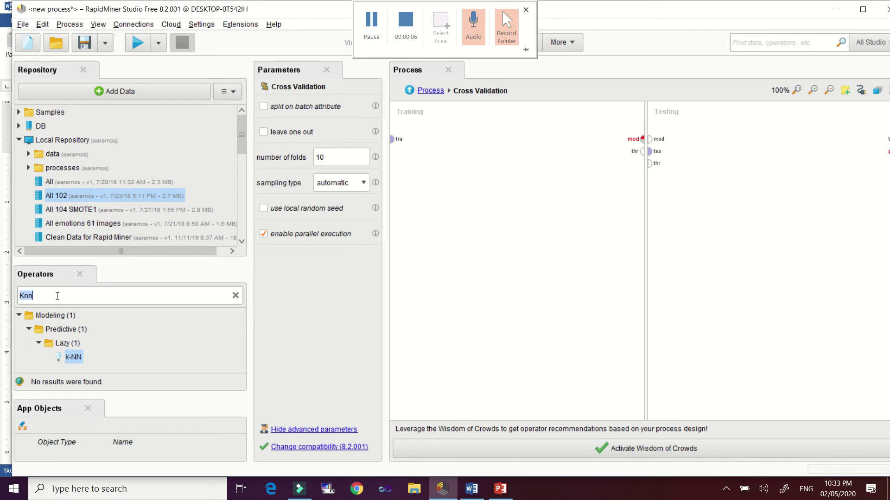
key(BackSpace)
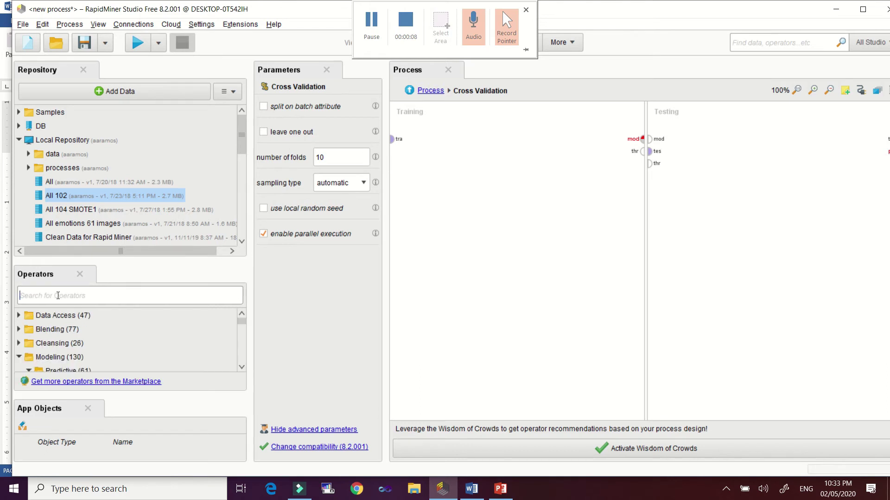
text(K)
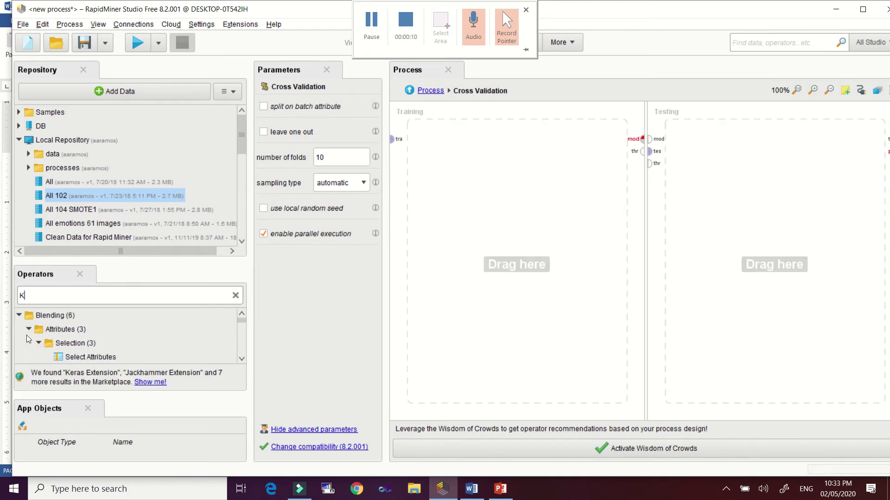
text(nn)
drag(65, 356, 488, 139)
click(391, 140)
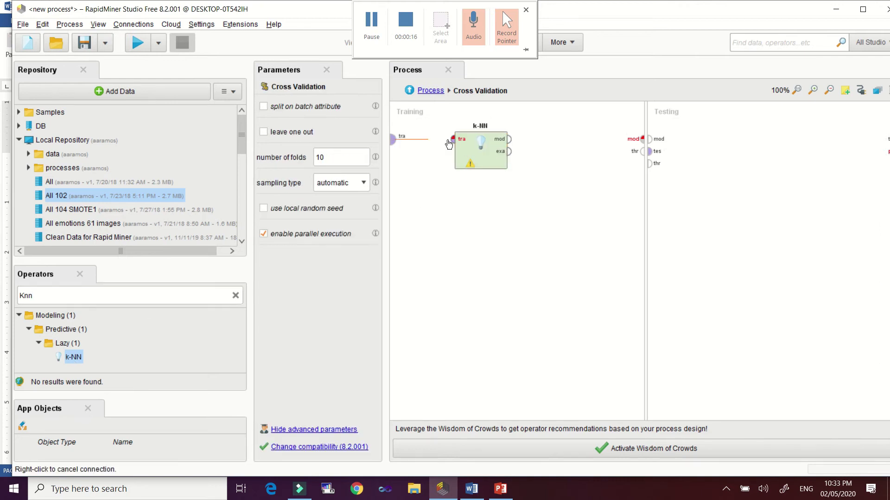
click(453, 139)
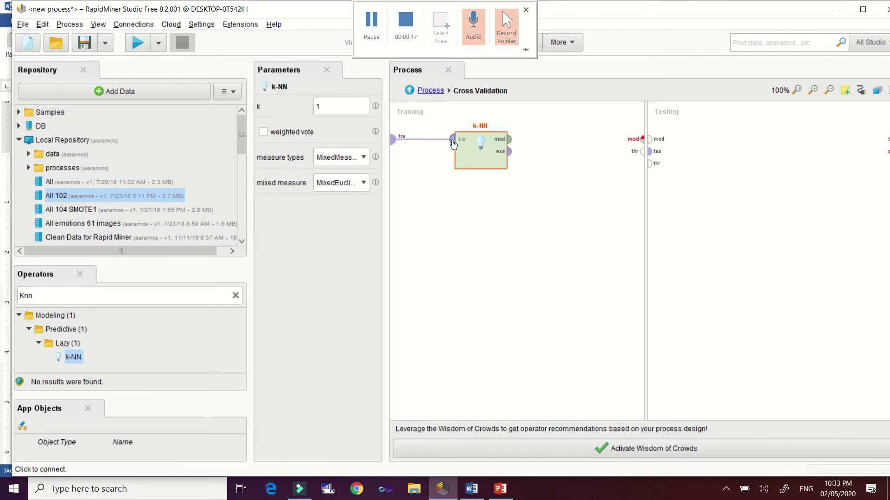
click(509, 139)
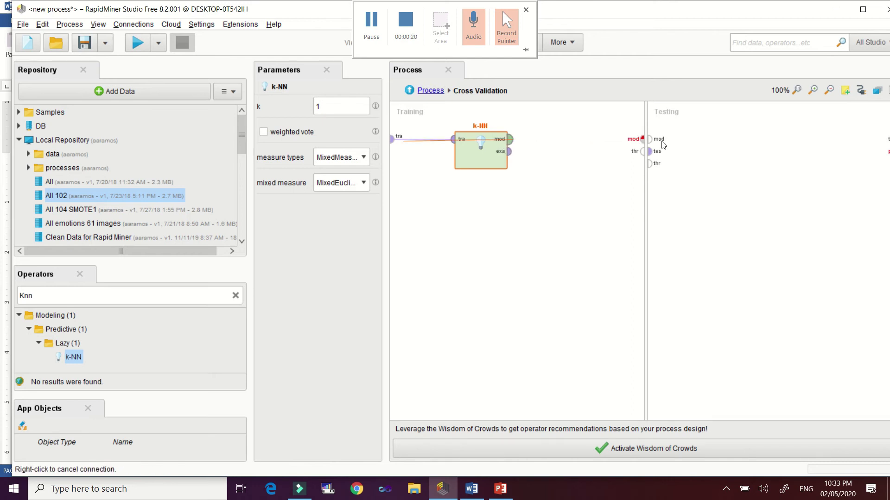
click(642, 143)
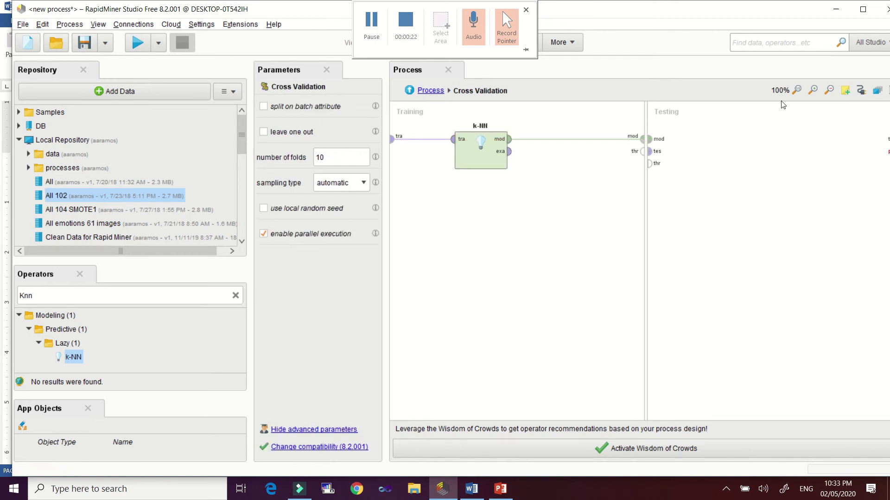
- Add Apply Model to Testing, feeding it the trained k-NN model and the test set
click(92, 298)
text(apply)
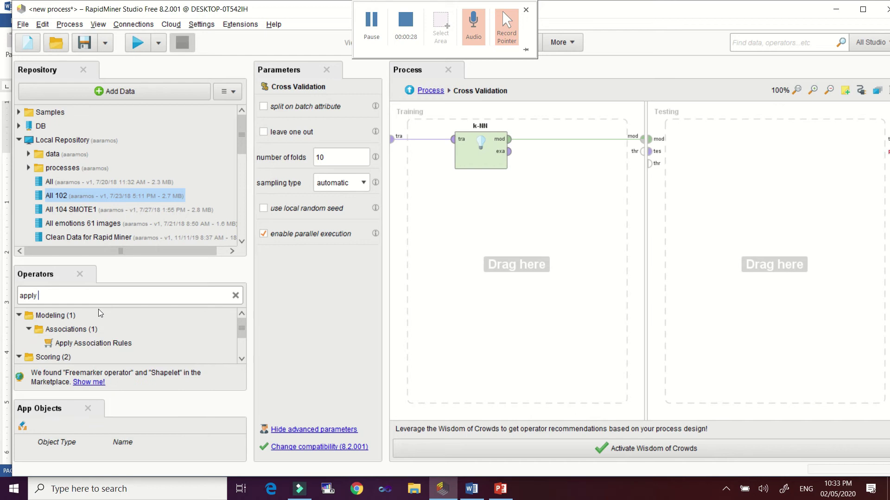
text( model)
drag(54, 338, 770, 155)
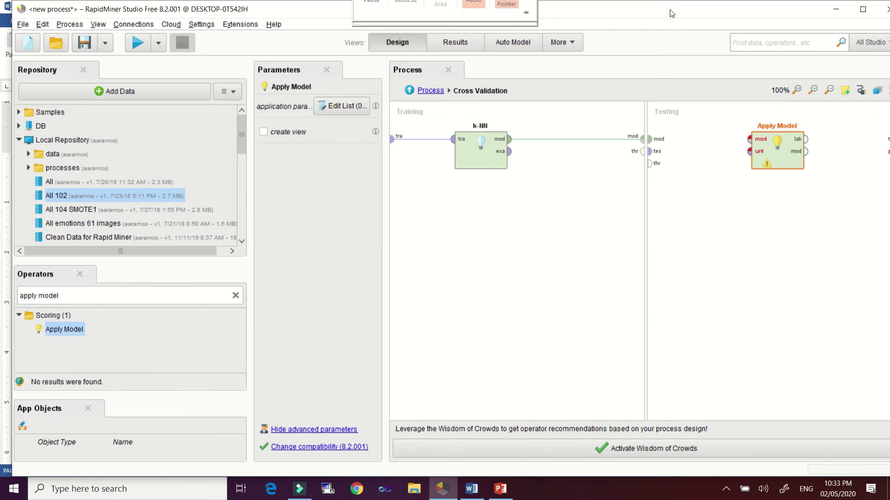
drag(641, 16, 548, 29)
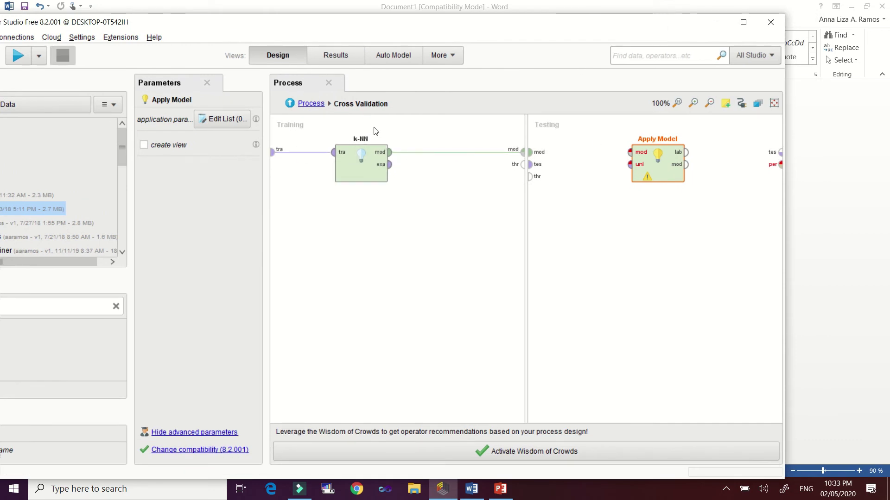
drag(530, 152, 630, 152)
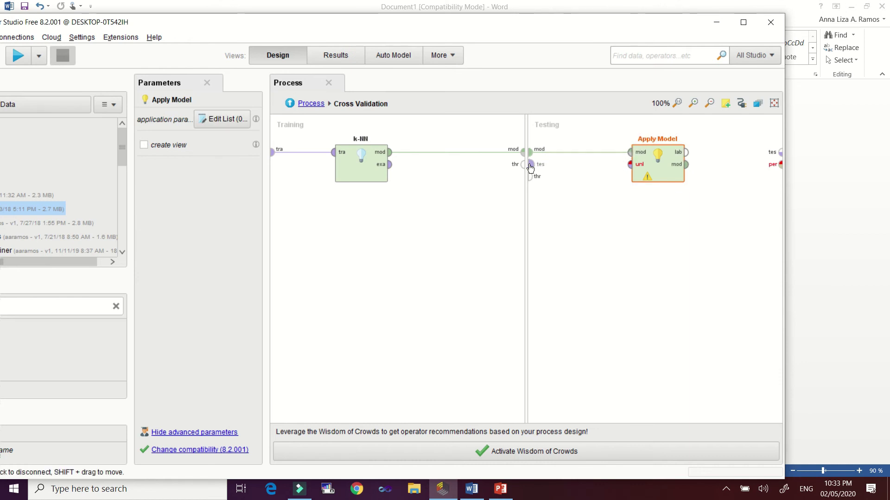
mouse_move(531, 167)
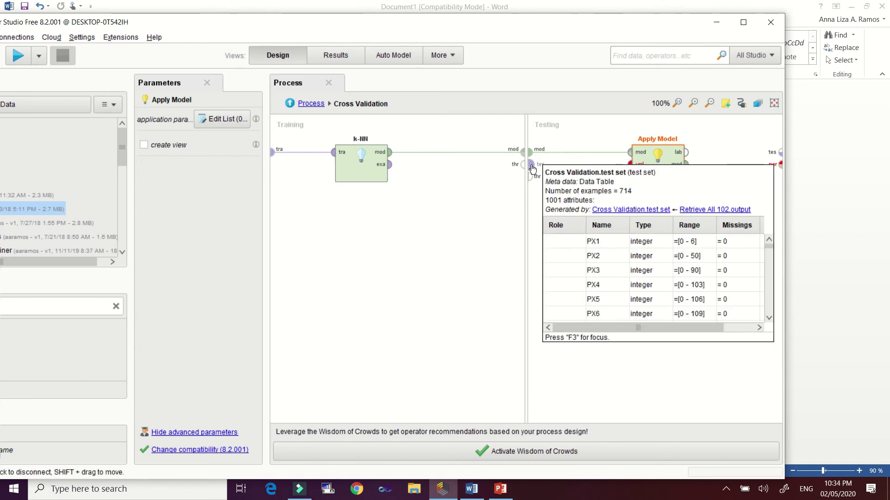
drag(532, 169, 631, 168)
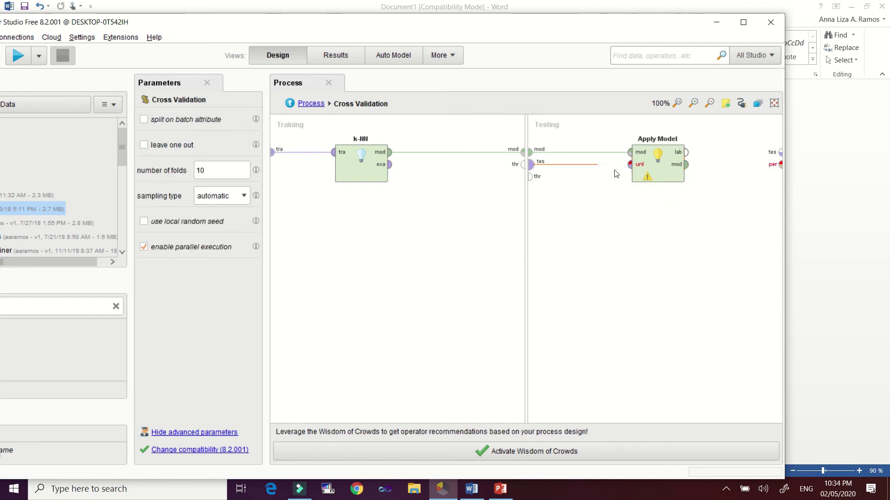
click(631, 168)
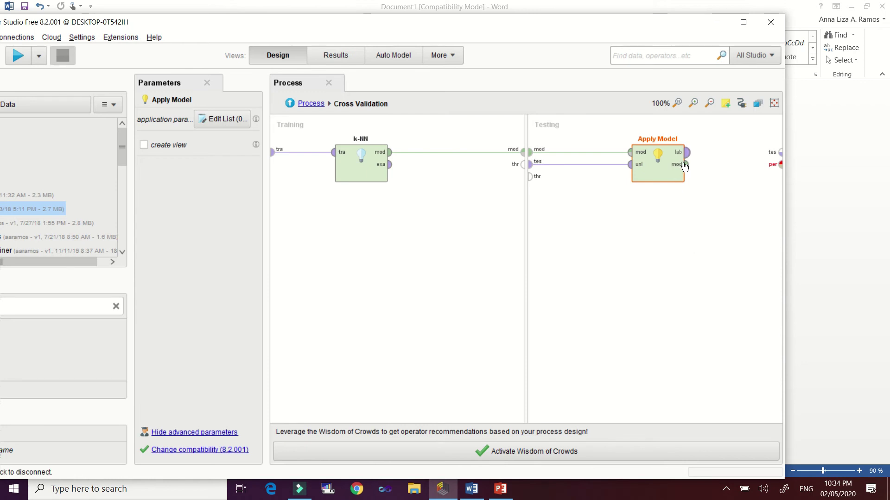
drag(656, 171, 579, 200)
drag(332, 22, 434, 19)
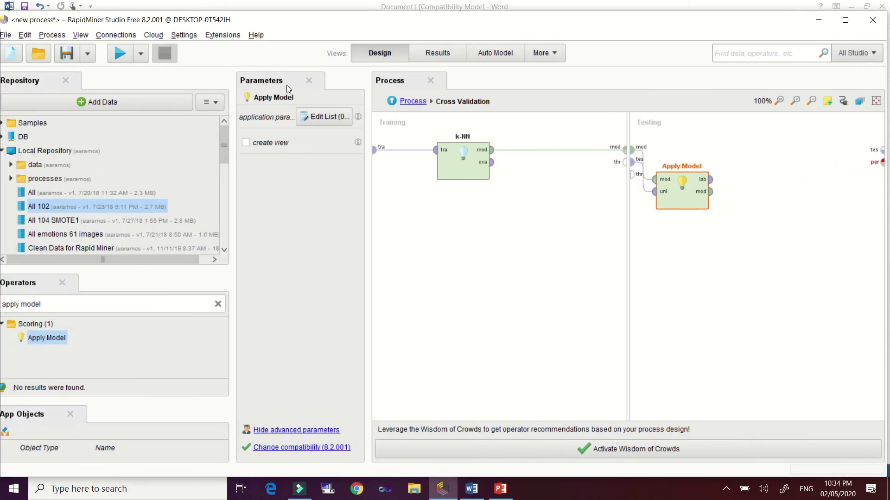
- Place a Performance (Classification) operator in the Testing pane
click(69, 308)
drag(343, 23, 375, 13)
text(perforamnce)
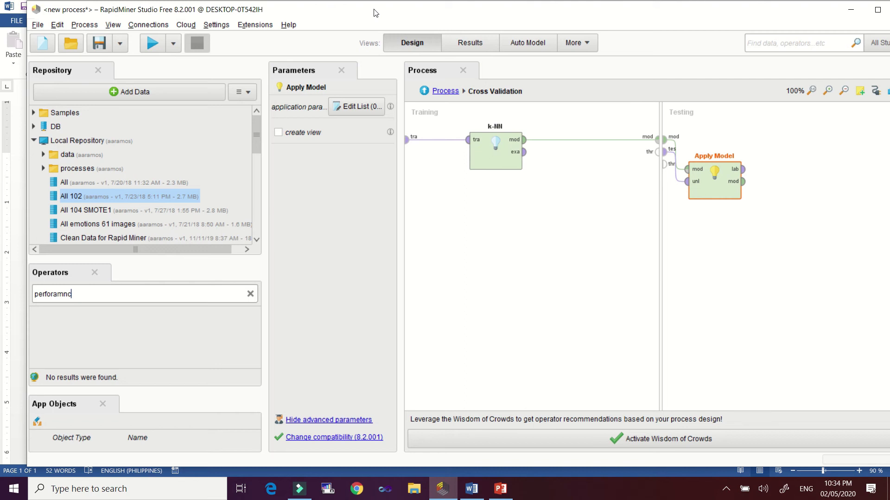
key(BackSpace)
key(BackSpace)
key(BackSpace)
text(manc)
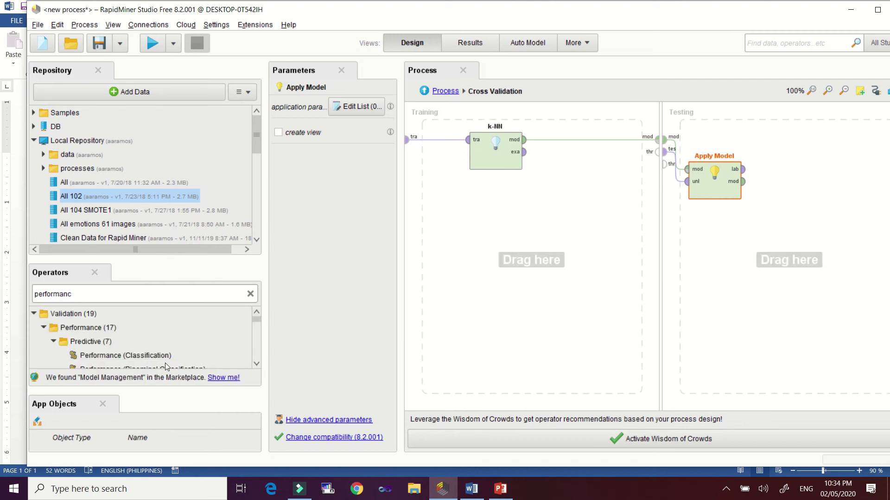
click(163, 359)
drag(162, 360, 824, 178)
drag(818, 167, 819, 168)
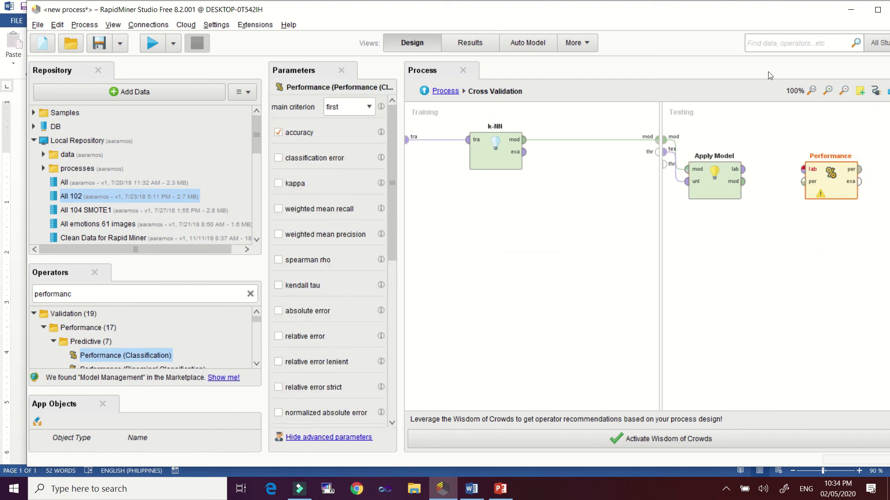
- Connect Apply Model's labelled output to Performance and send its performance and example outputs out
drag(732, 13, 583, 15)
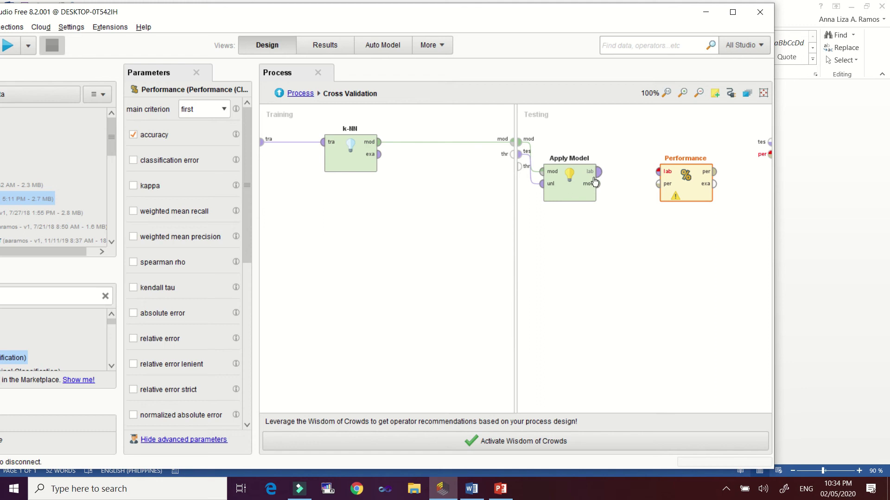
drag(598, 171, 658, 175)
drag(717, 172, 769, 155)
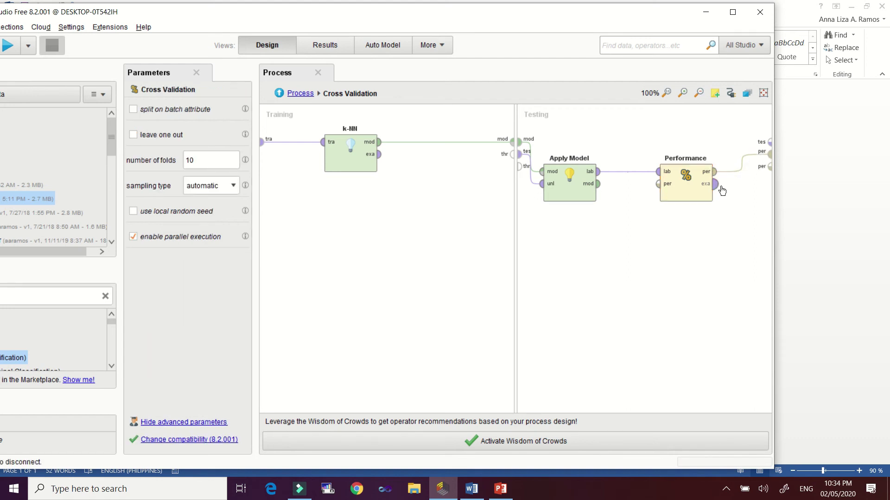
drag(711, 183, 771, 147)
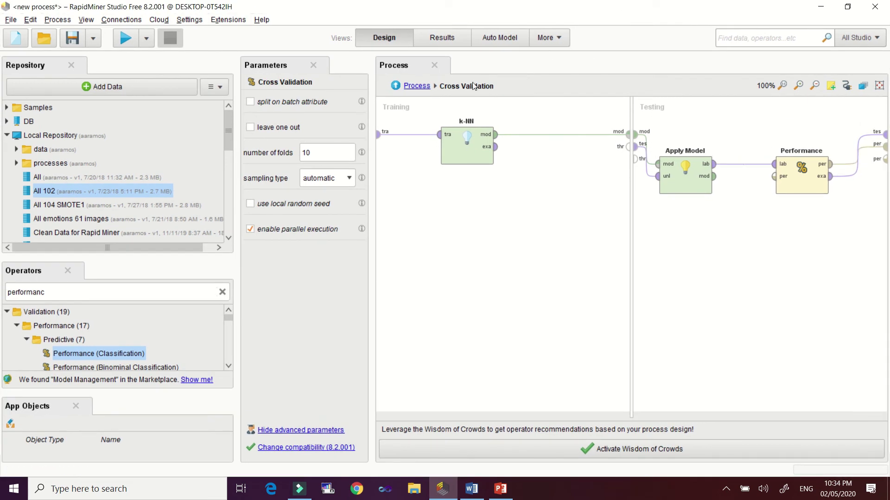
- At the top level, connect Cross Validation's model, test and performance outputs to three result ports
click(422, 87)
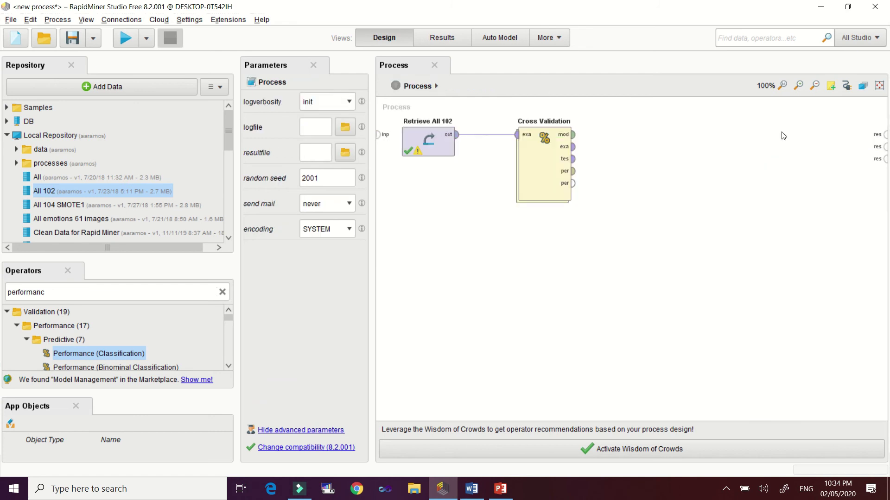
double_click(696, 11)
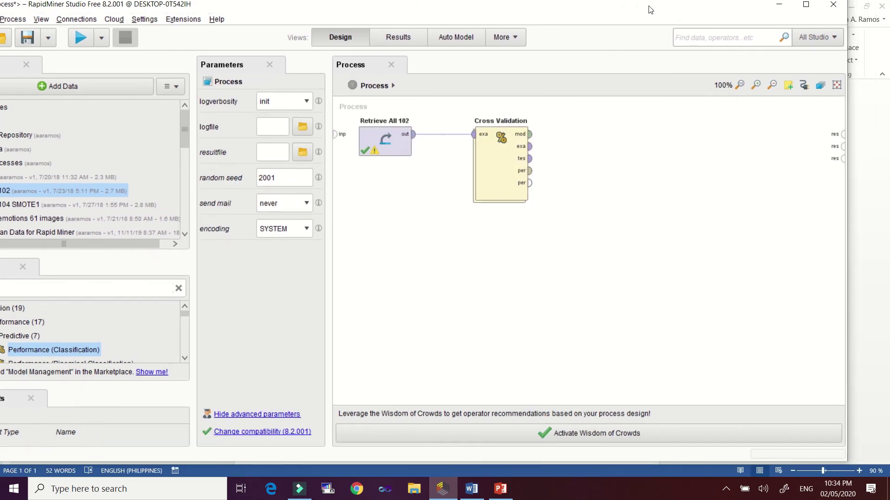
click(531, 140)
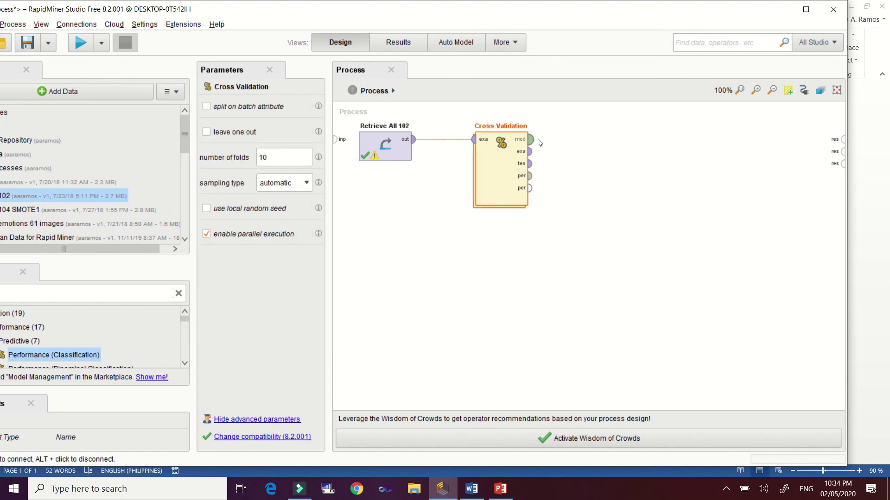
click(843, 140)
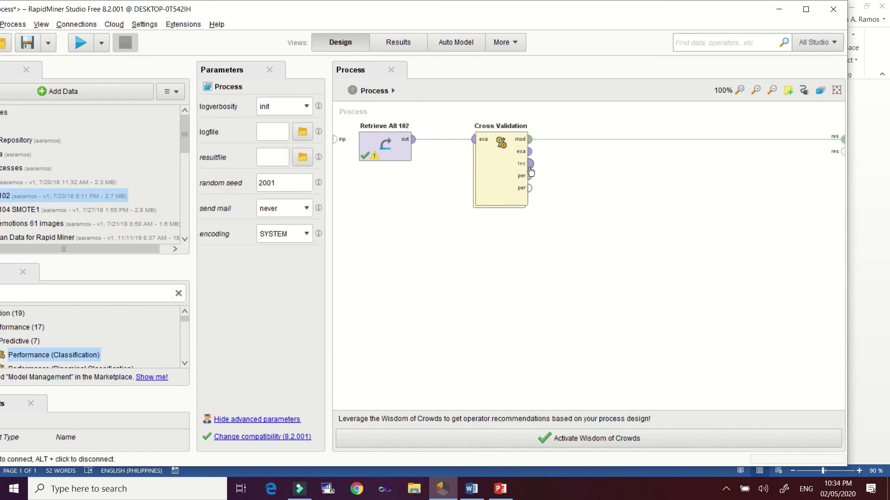
click(531, 165)
click(843, 152)
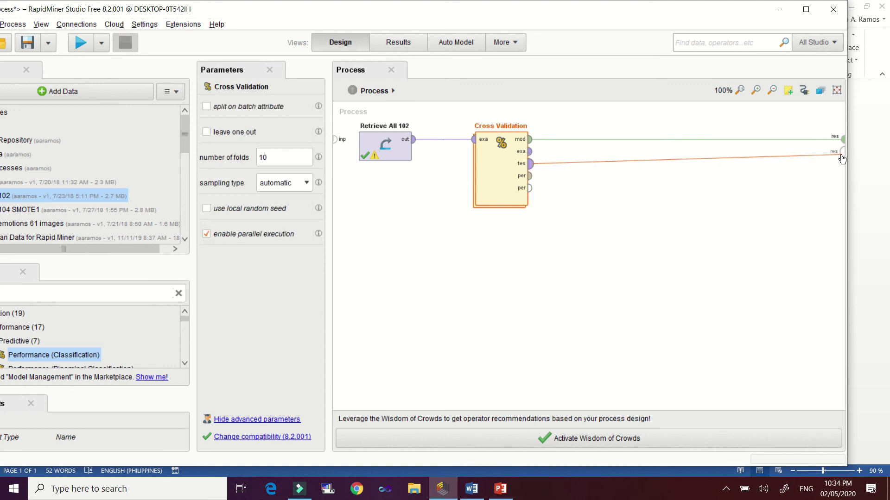
click(529, 177)
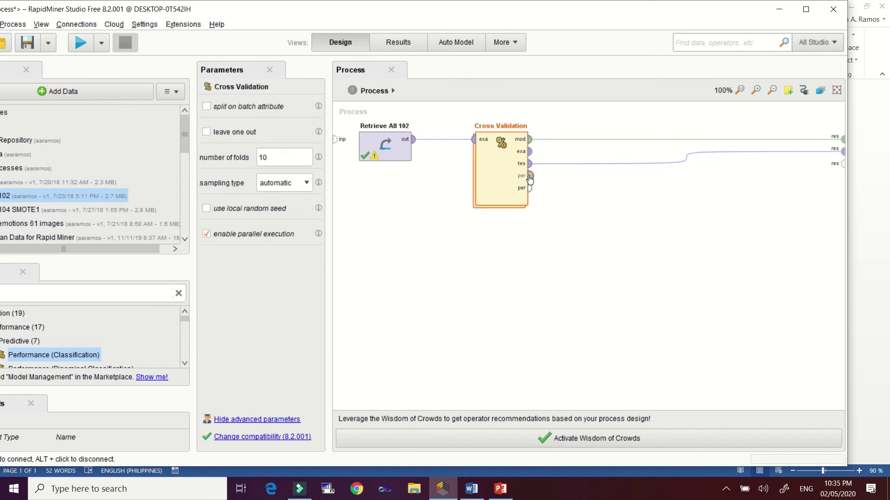
click(843, 164)
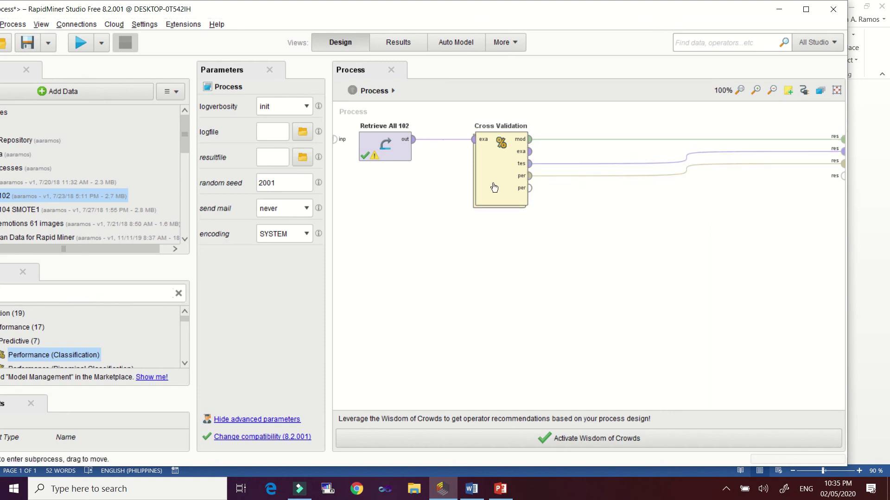
- Look inside the Cross Validation subprocess to check it, then return to the main process
drag(551, 14, 562, 16)
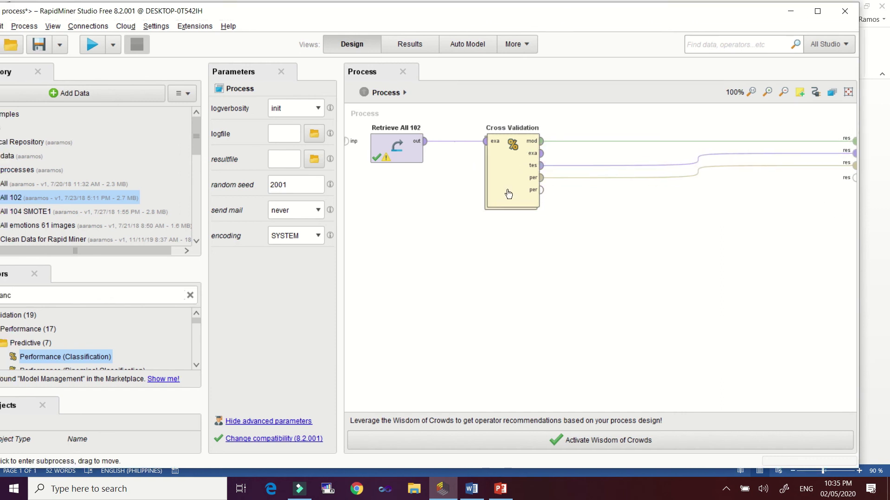
click(503, 173)
double_click(512, 184)
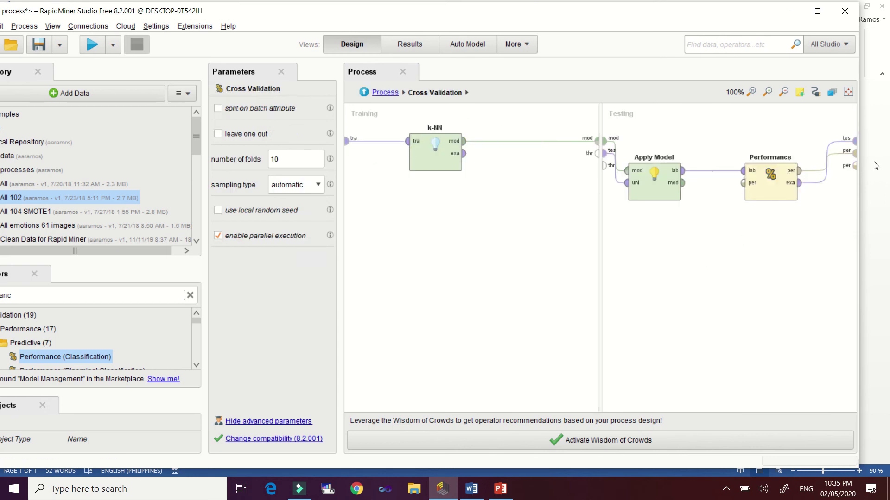
click(388, 94)
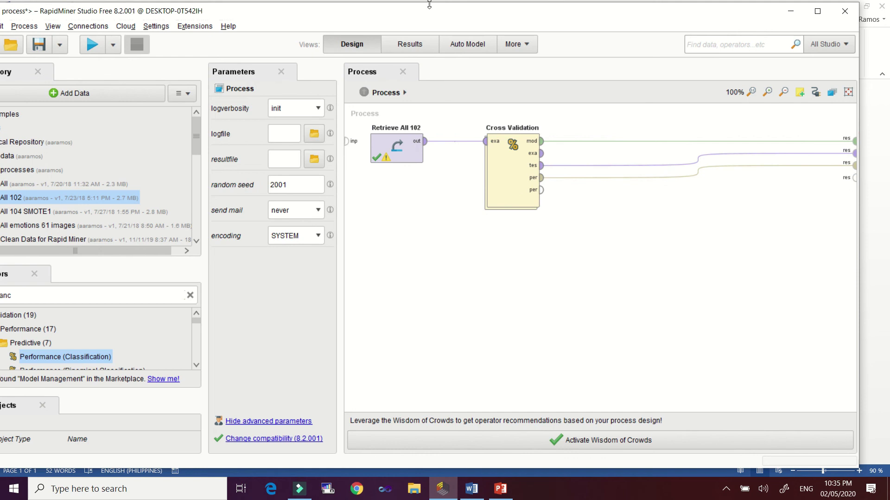
drag(431, 16, 460, 18)
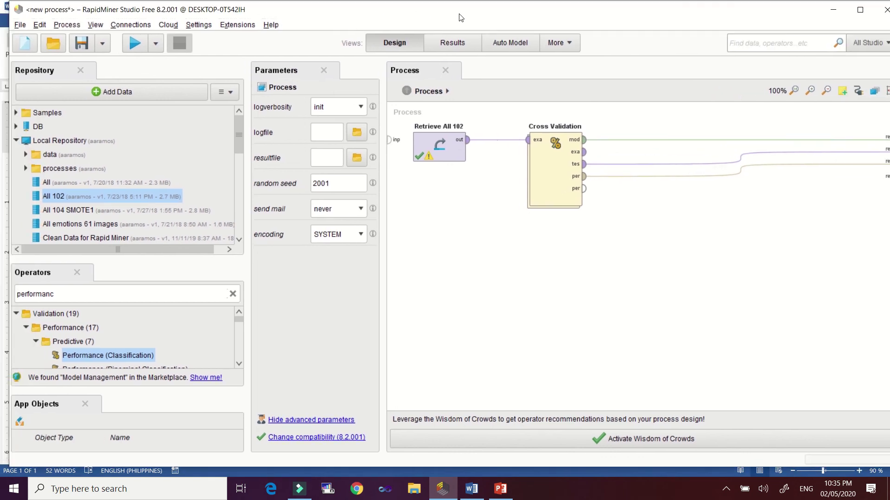
- Run the process, check the 84.59% accuracy, labelled examples and 1-NN model, then return to Design
click(138, 46)
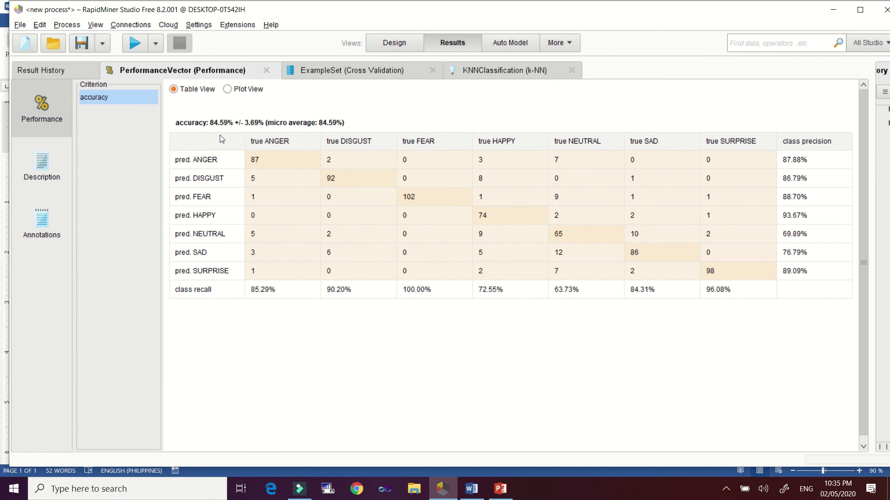
click(353, 70)
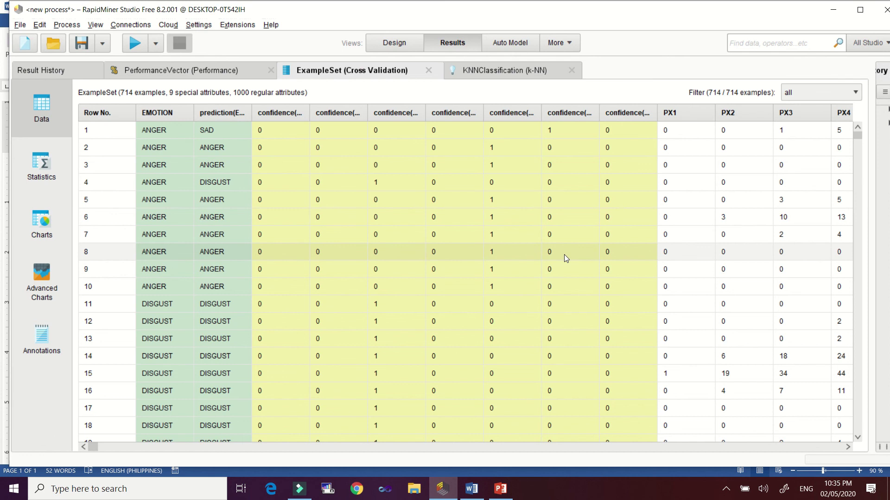
click(520, 70)
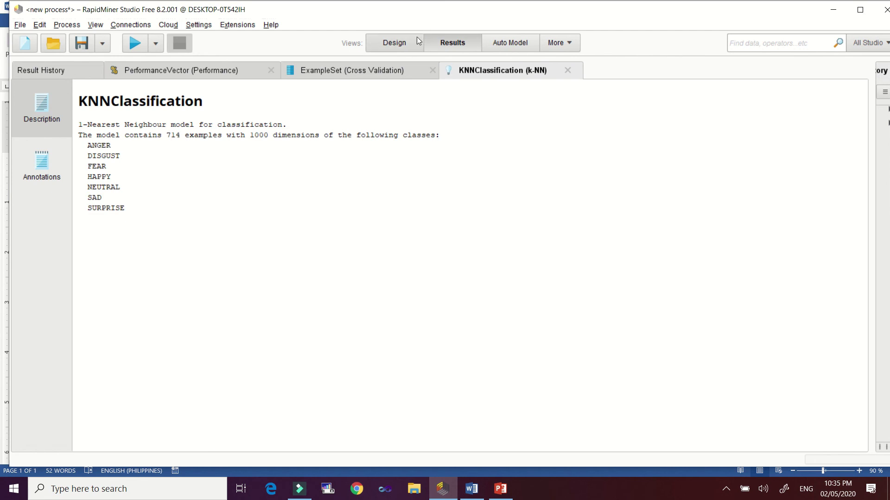
click(388, 43)
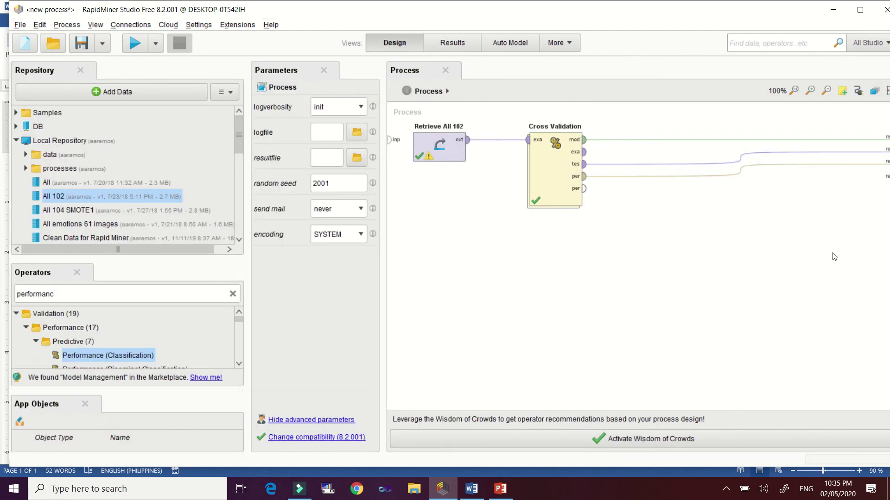